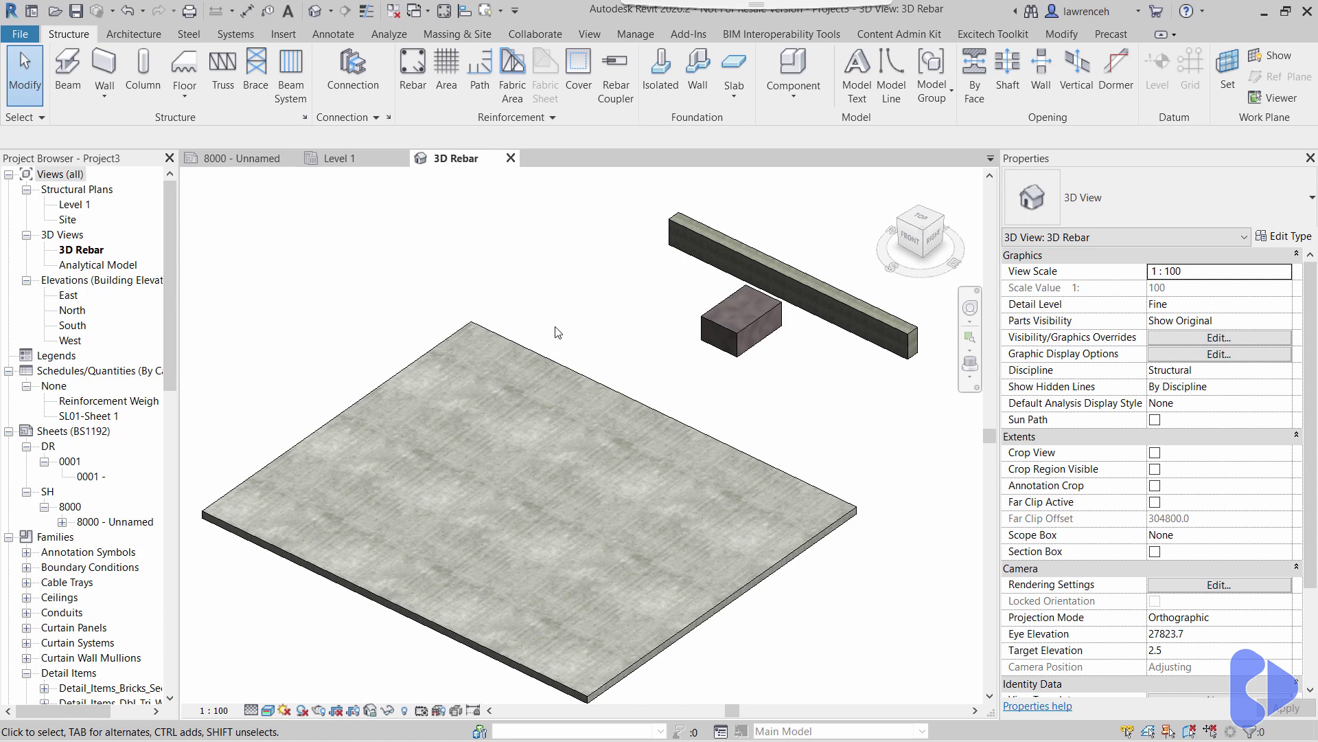
Step: Switch from the 3D Rebar view to the Level 1 structural plan
left_click(341, 162)
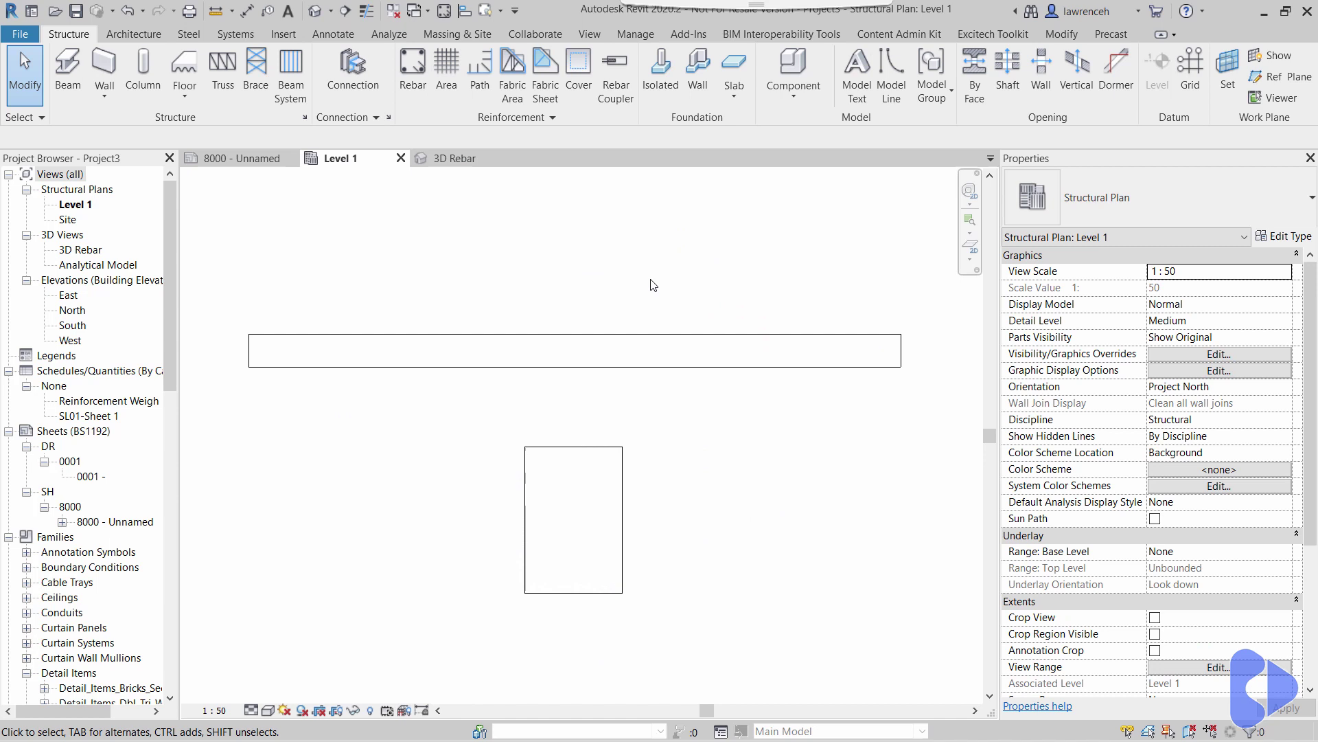
scroll(626, 300, "down", 3)
scroll(642, 357, "down", 1)
scroll(645, 347, "up", 3)
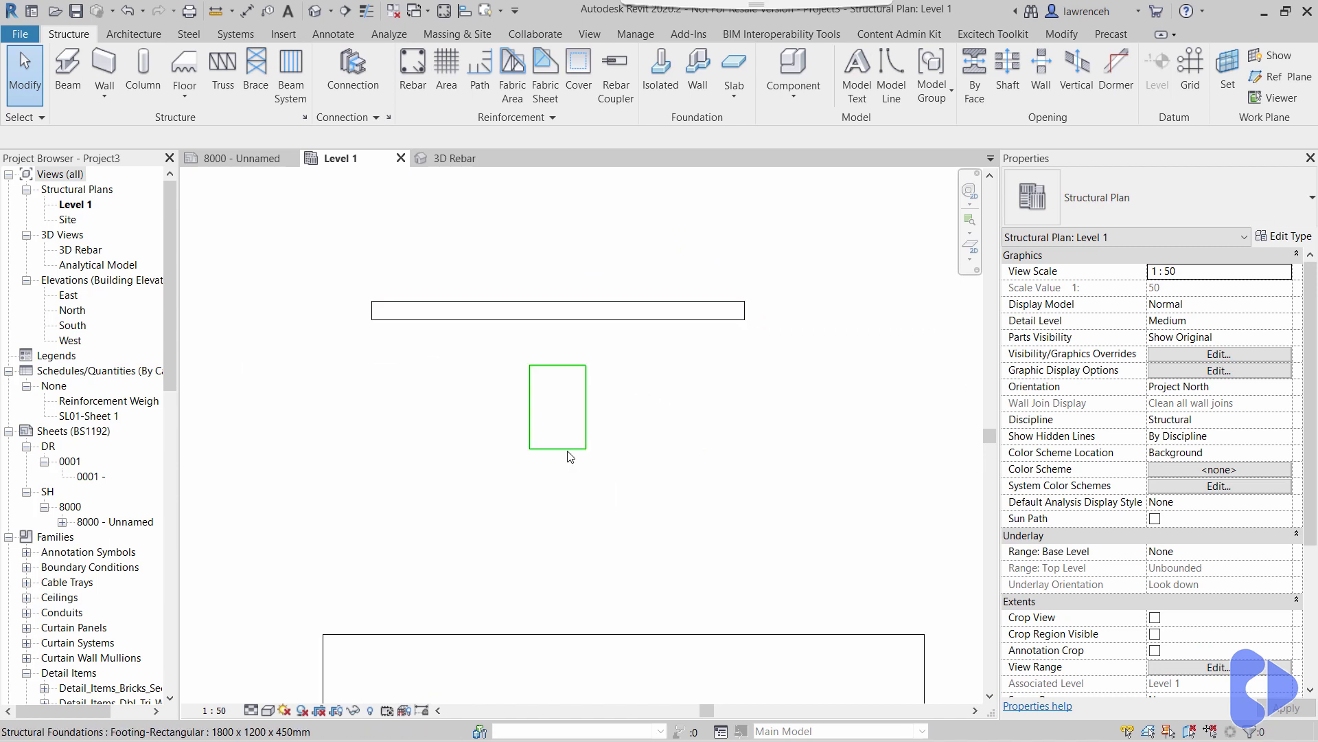
middle_click_drag(656, 612, 636, 572)
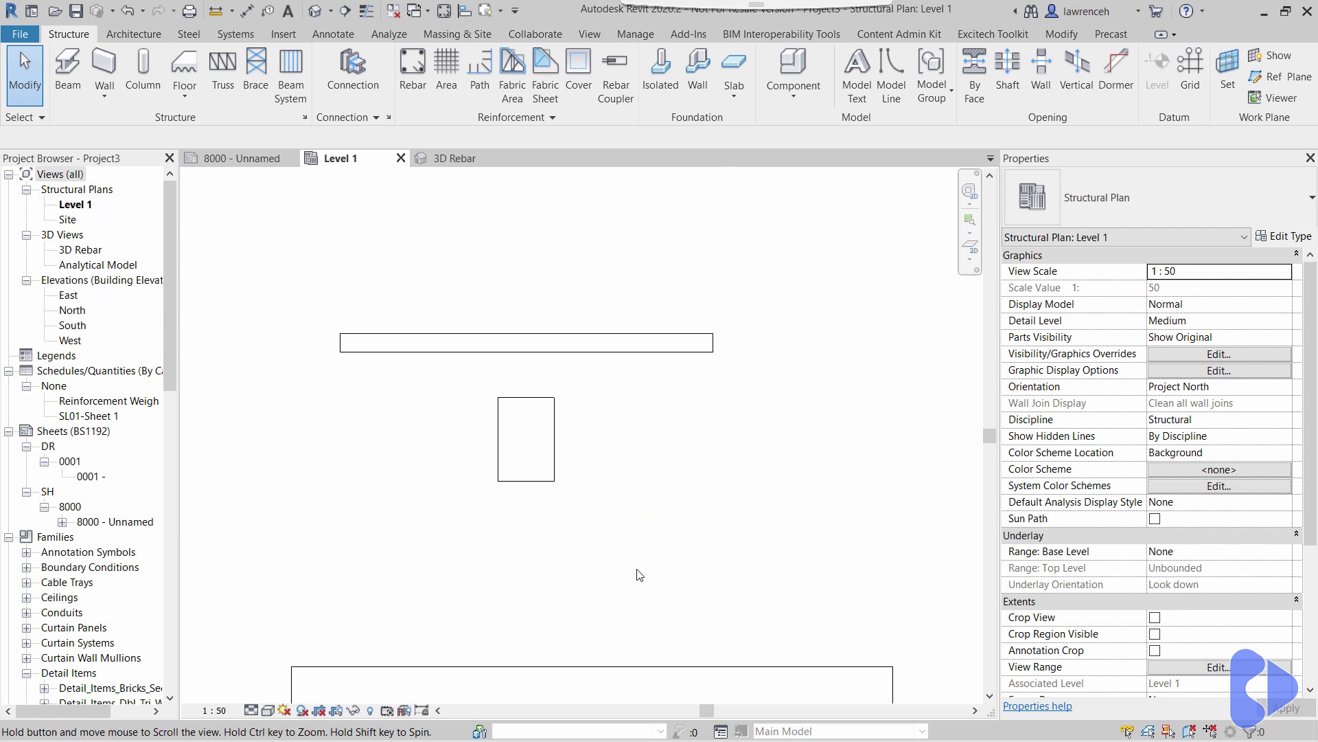
Step: Tag the concrete beam and the rectangular footing by category in the Level 1 plan
left_click(333, 33)
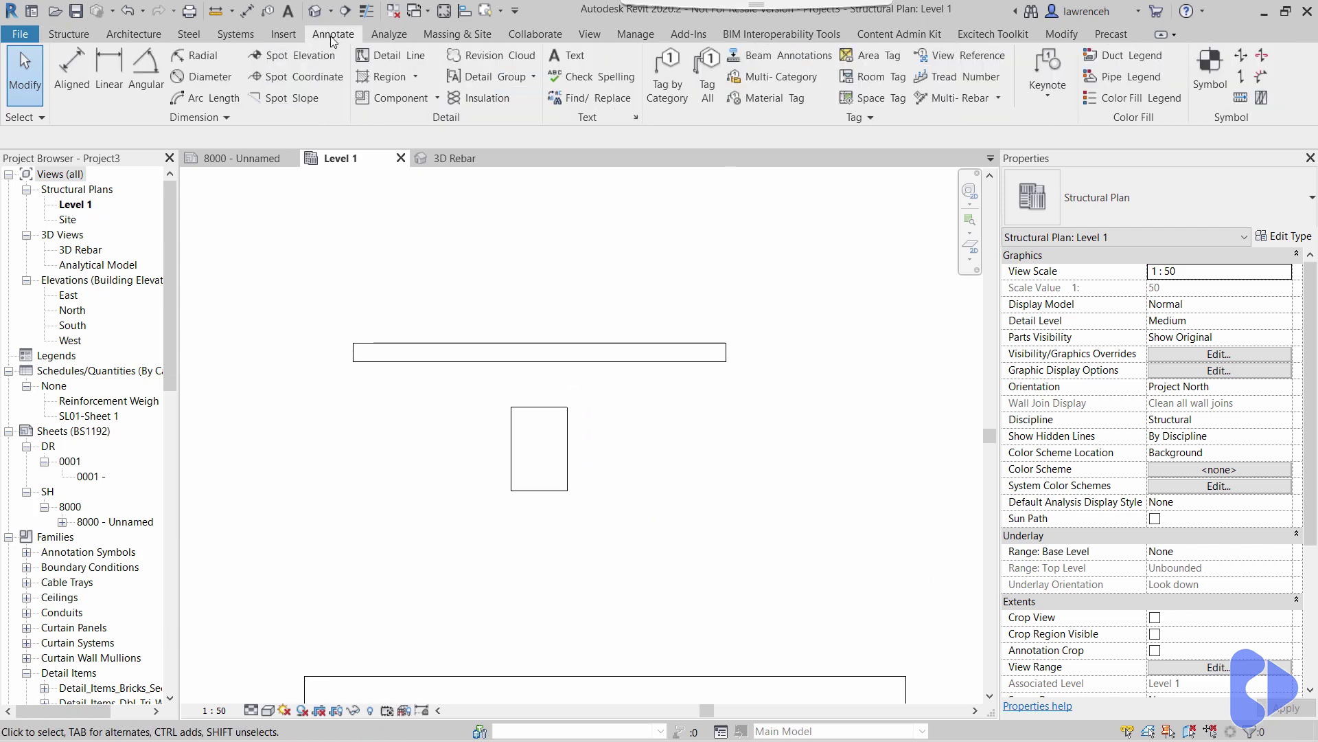
left_click(667, 79)
left_click(585, 346)
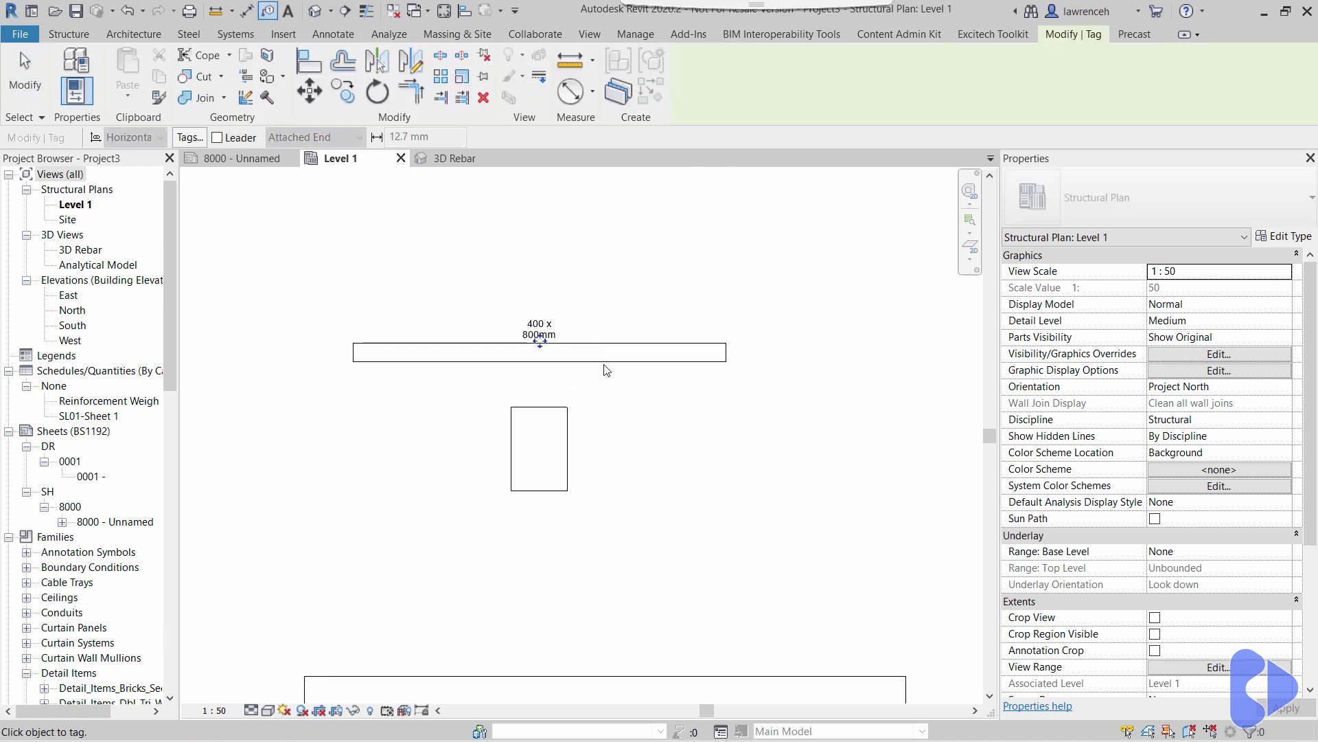
left_click(567, 460)
right_click(689, 380)
right_click(715, 393)
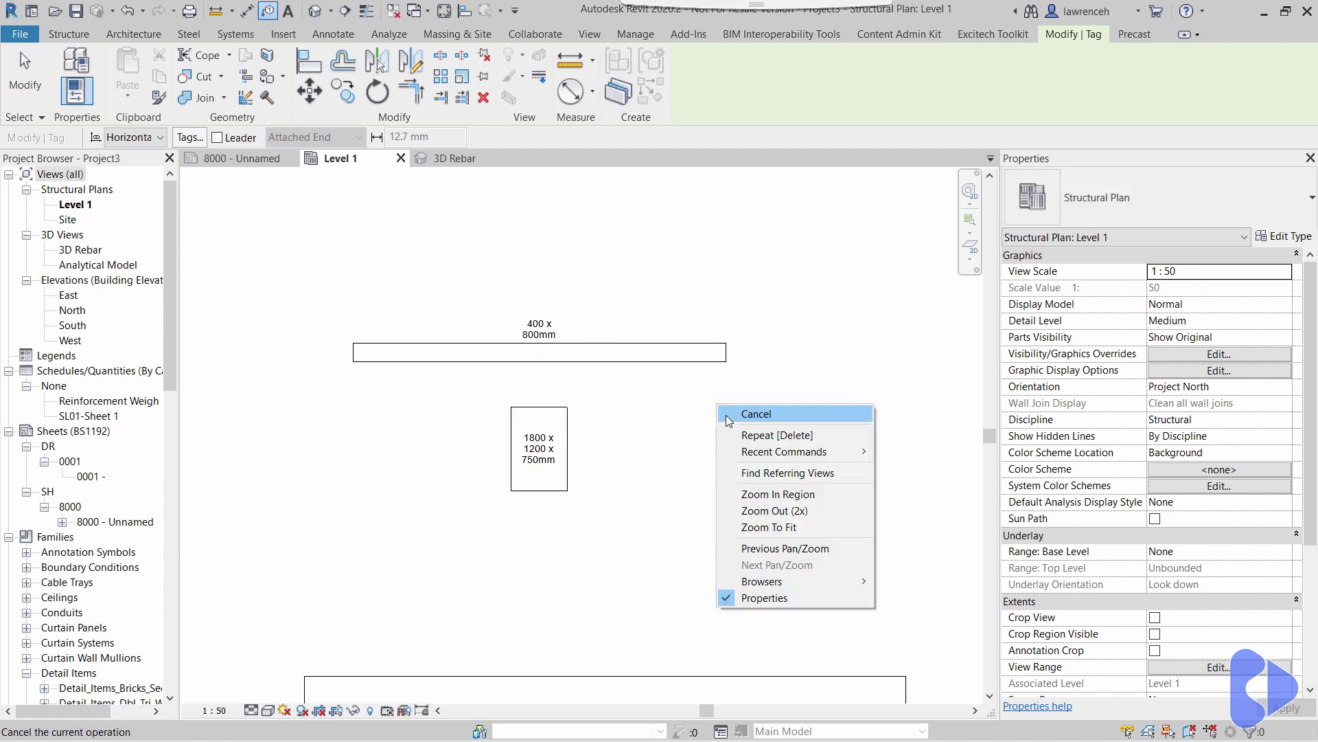
left_click(738, 410)
scroll(708, 467, "up", 2)
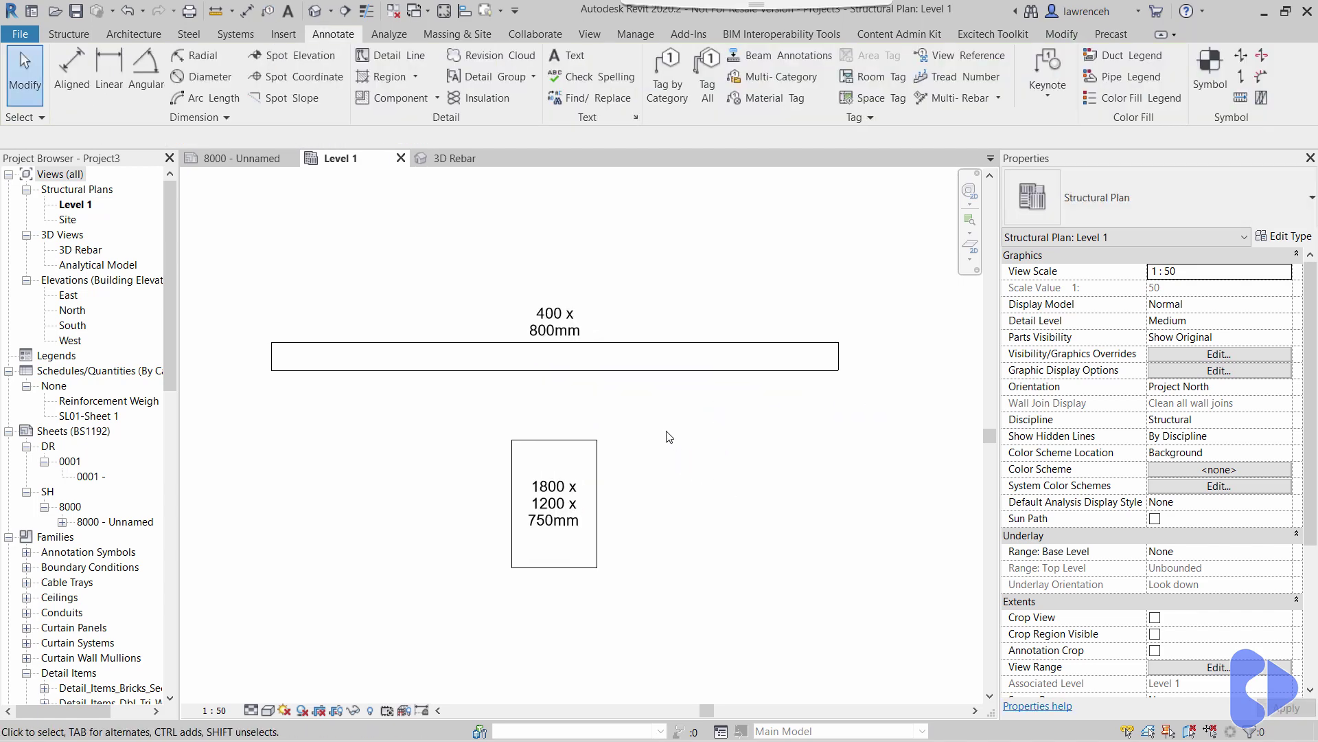
Step: Set the type parameter h of the concrete rectangular beam to 700 mm
left_click(727, 363)
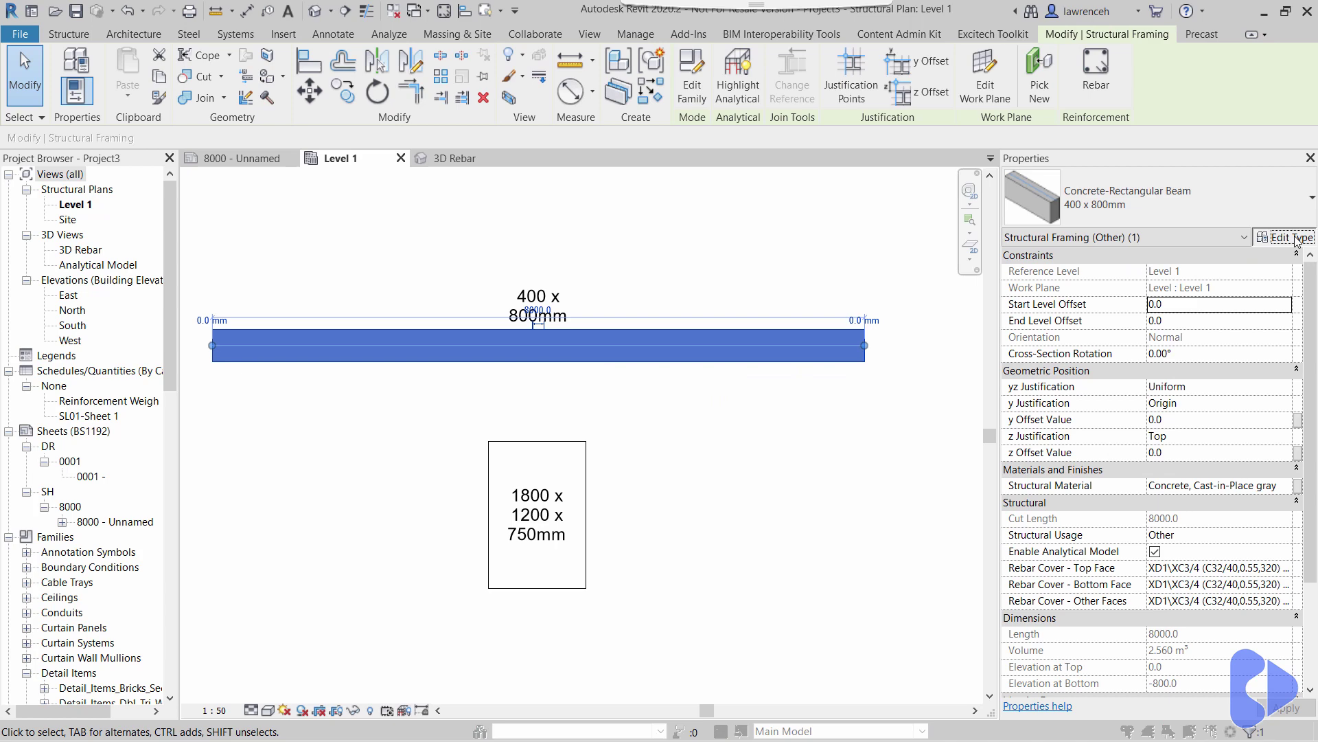
left_click(1284, 236)
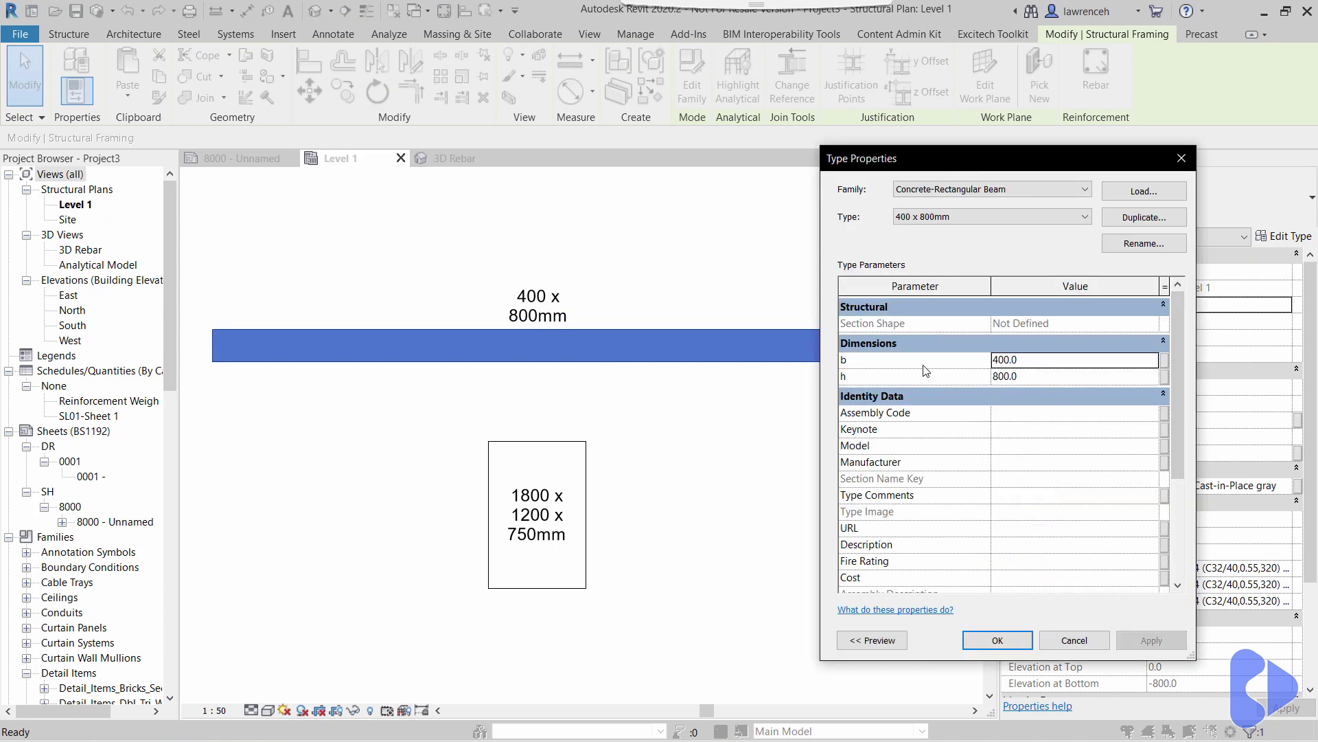
left_click(1039, 377)
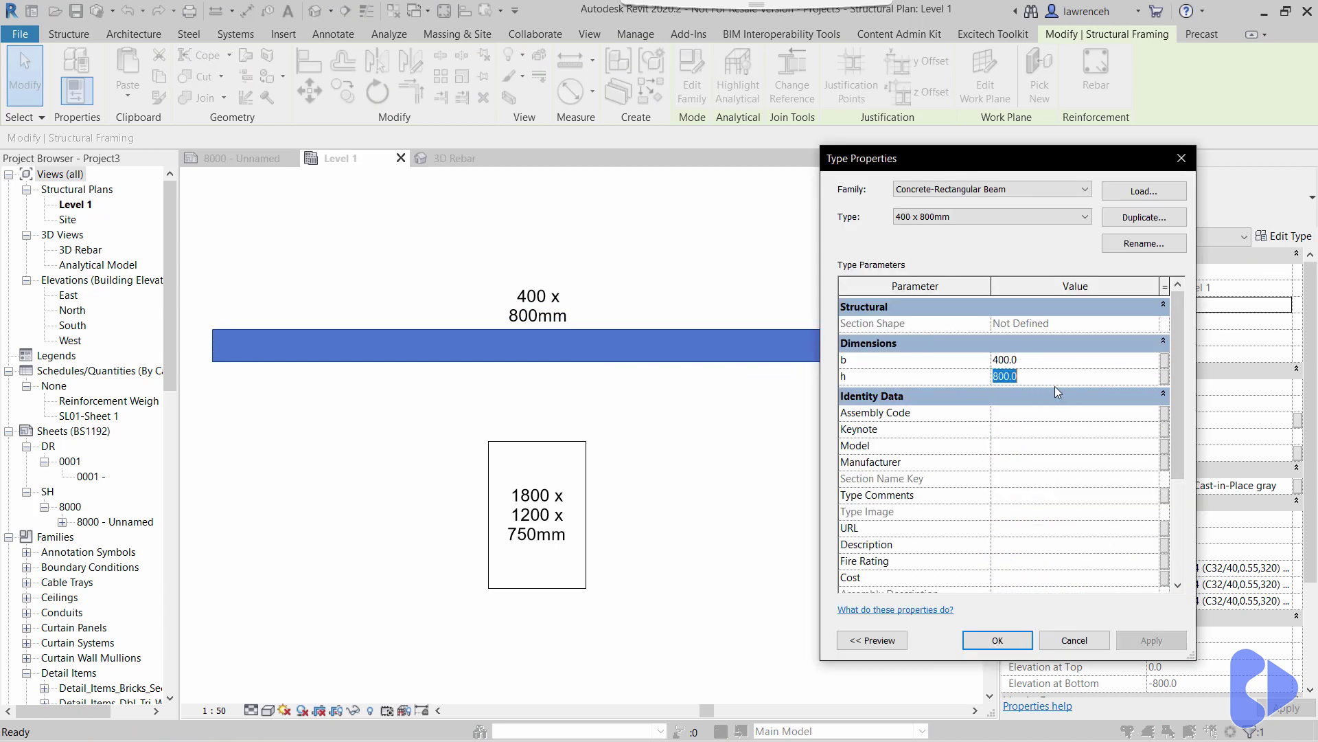
type("700")
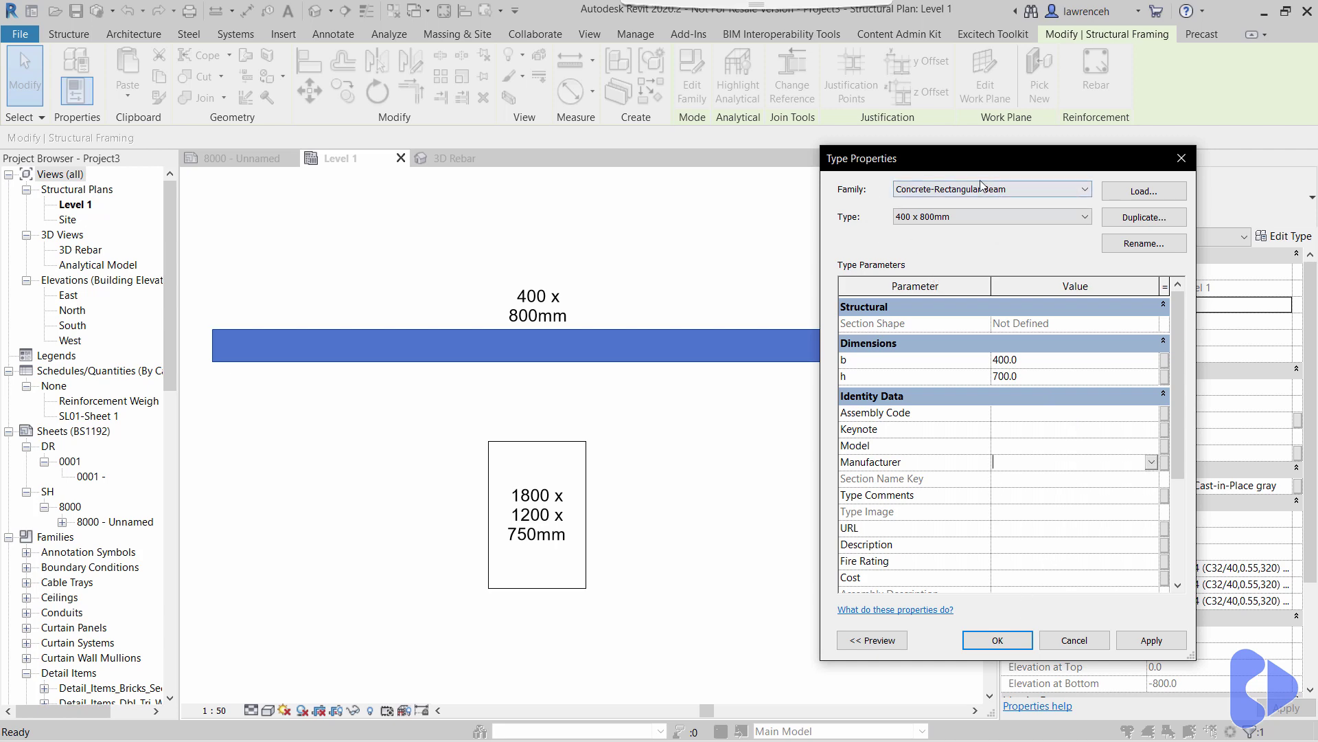
left_click(1008, 640)
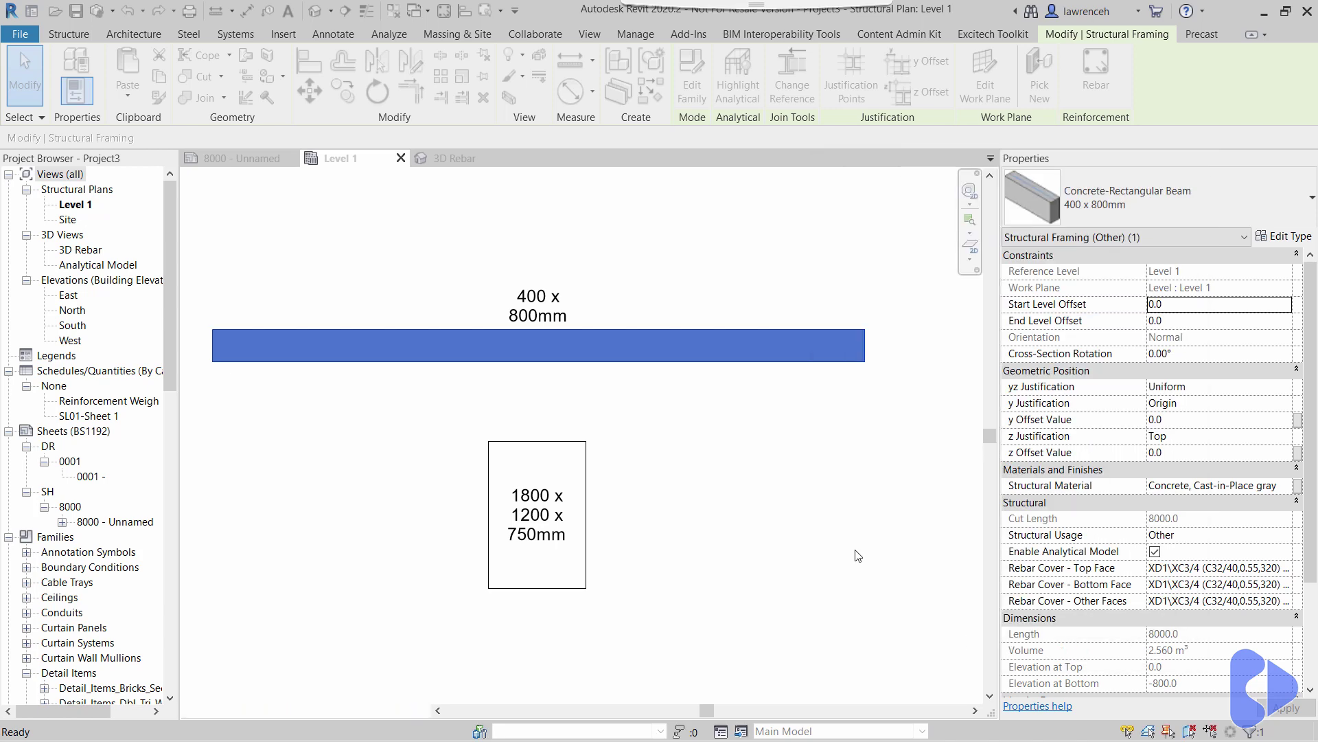
left_click(776, 485)
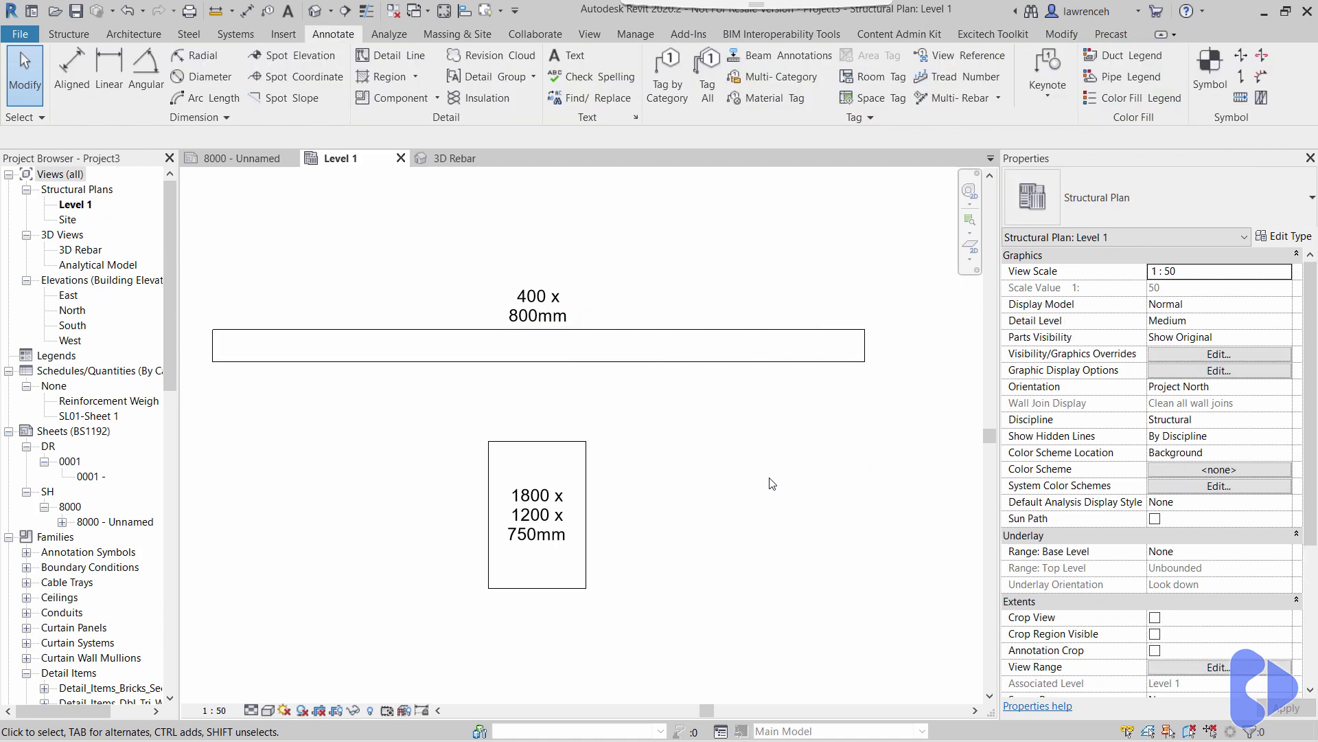
left_click(811, 369)
left_click(807, 397)
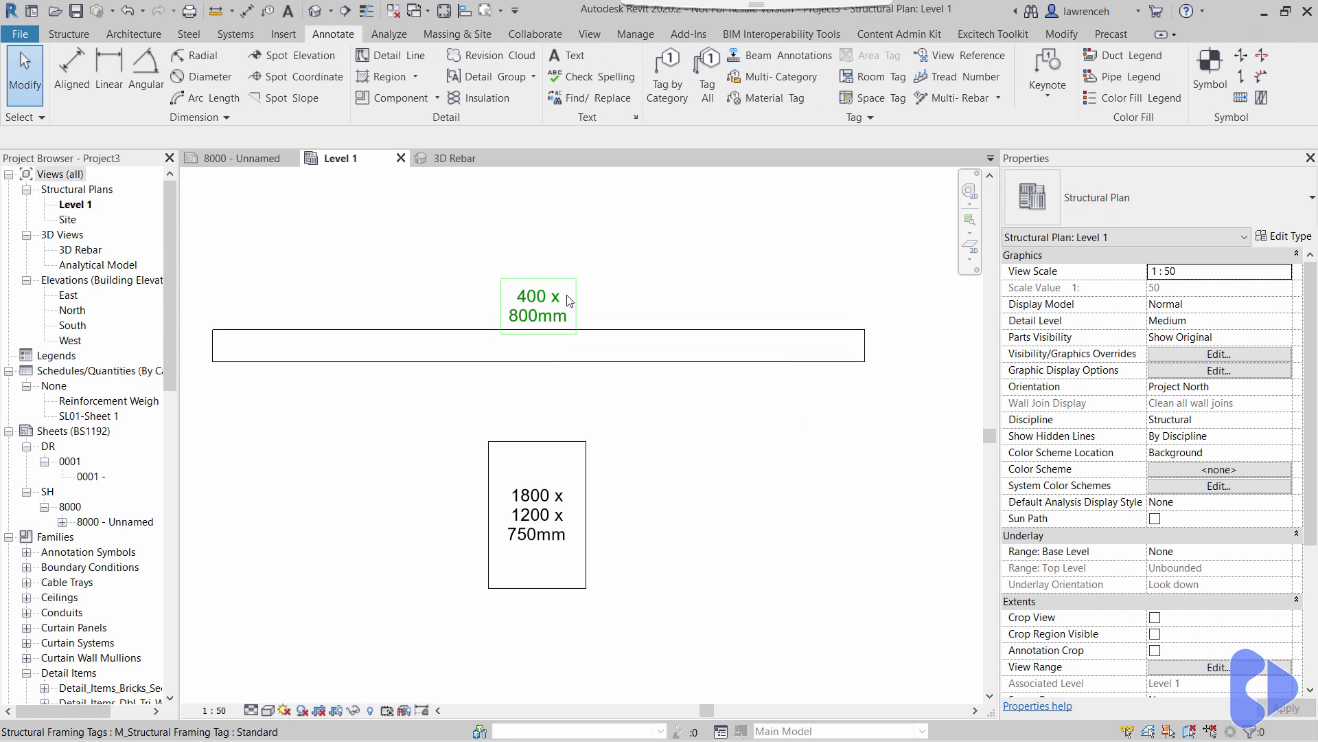
Step: Set the rectangular footing type's foundation thickness to 500 mm, width to 1000 mm and length to 1000 mm
middle_click_drag(638, 365, 657, 360)
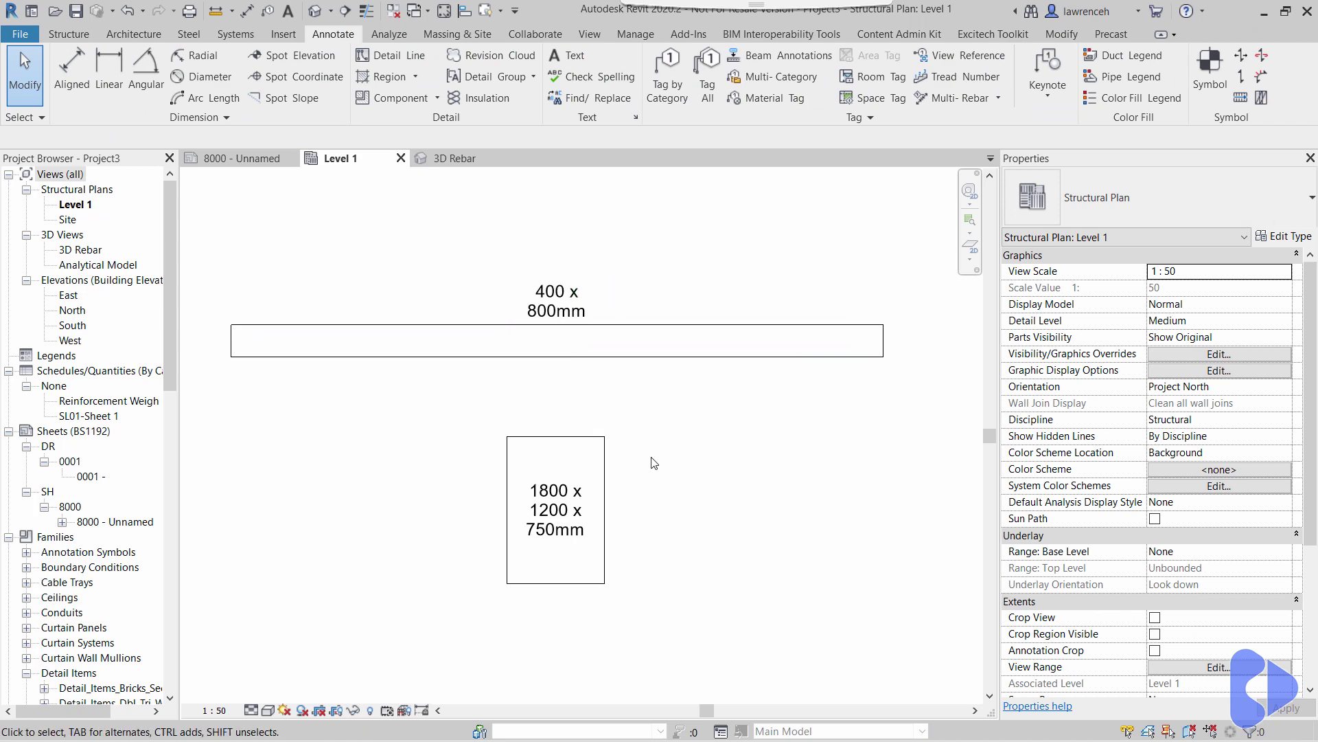
left_click(607, 466)
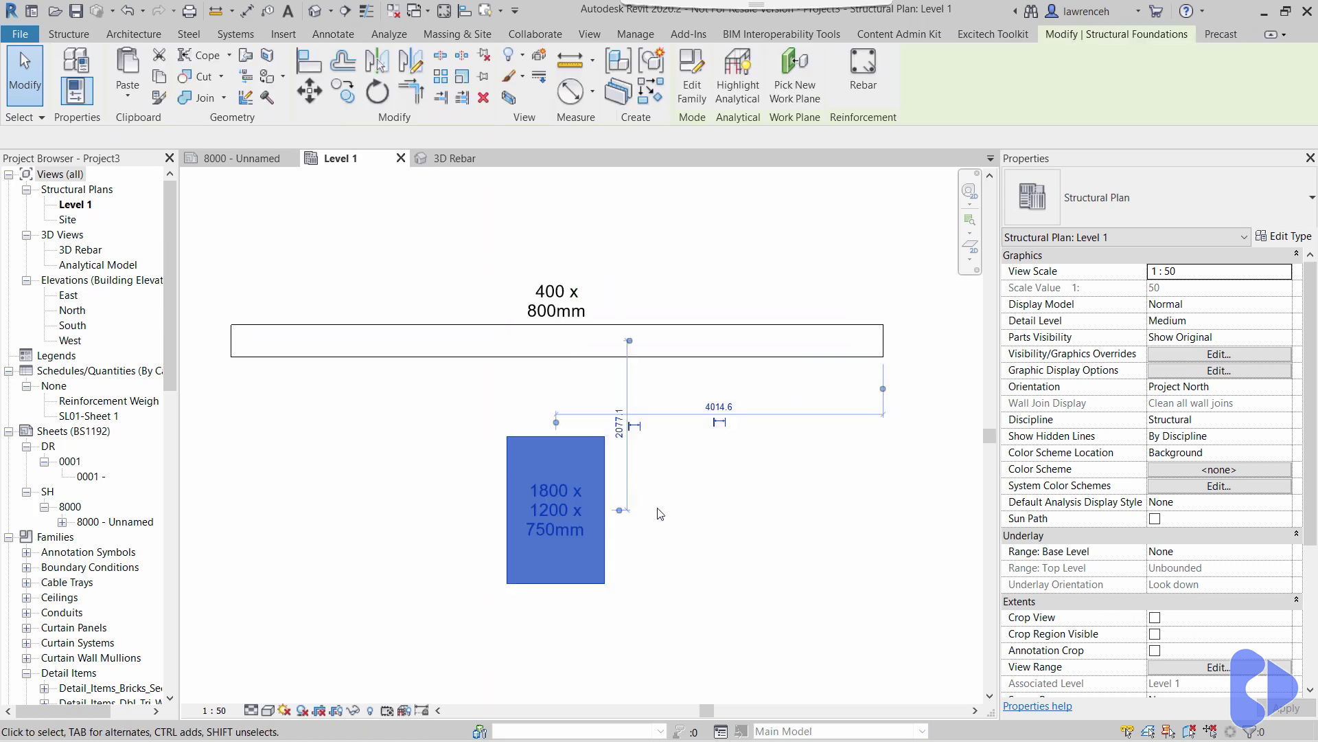
left_click(1286, 238)
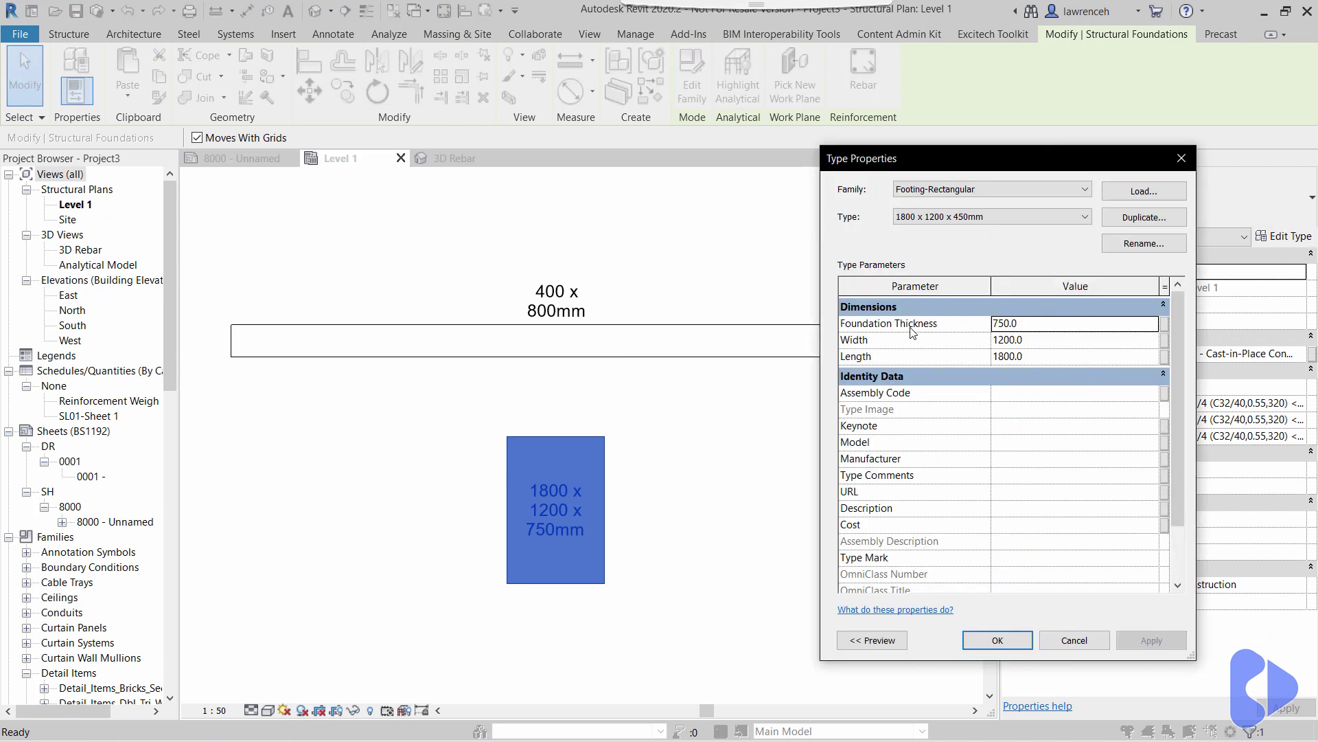
left_click(1036, 326)
type("500")
left_click(1041, 341)
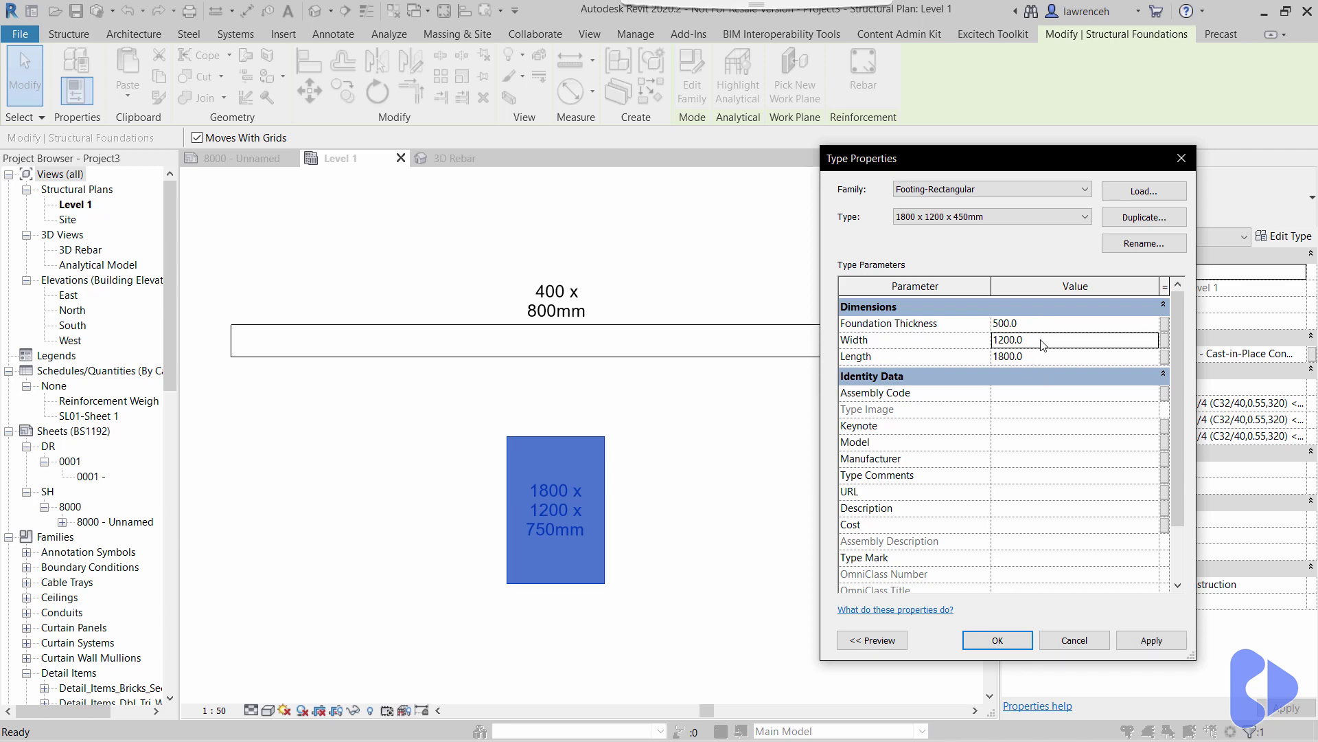
type("1000")
left_click(1043, 356)
type("1")
left_click(997, 640)
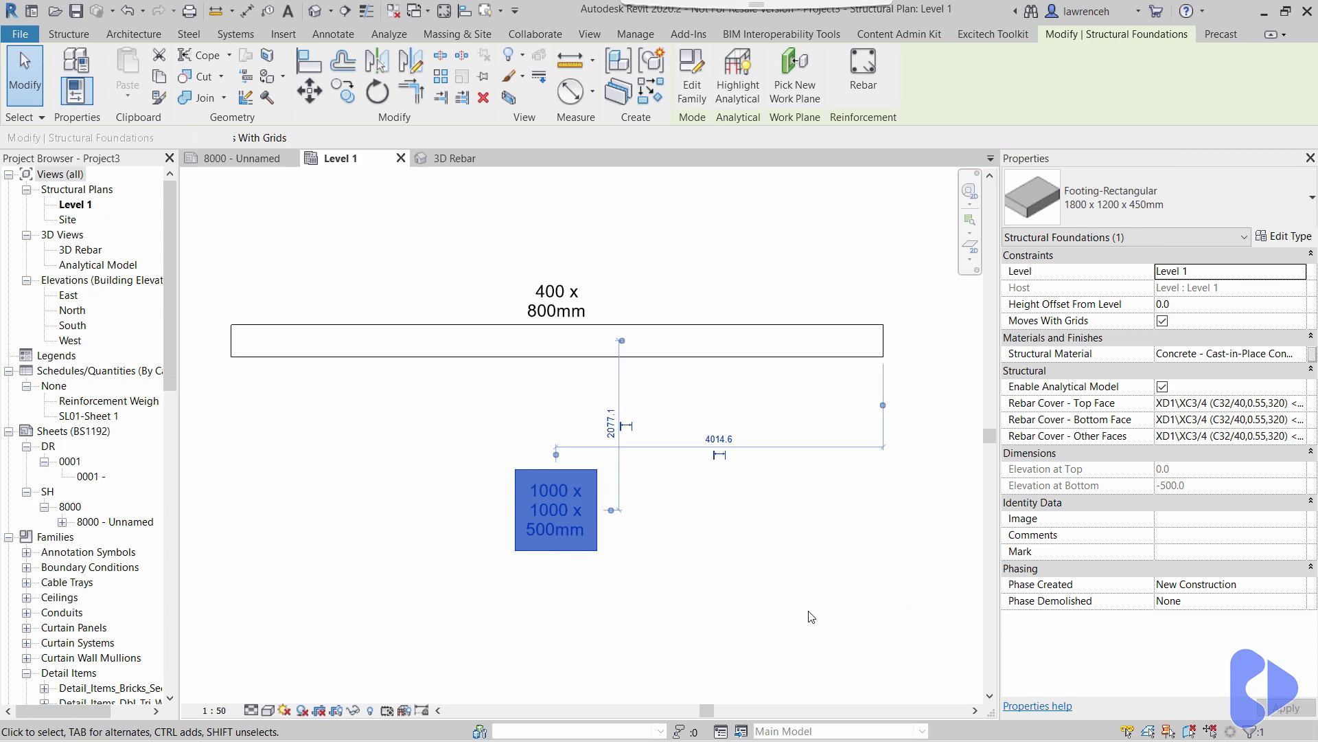
key("Escape")
Step: Open the beam's structural framing tag family, examine which parameter its label uses, and close the family without changes
scroll(597, 593, "up", 2)
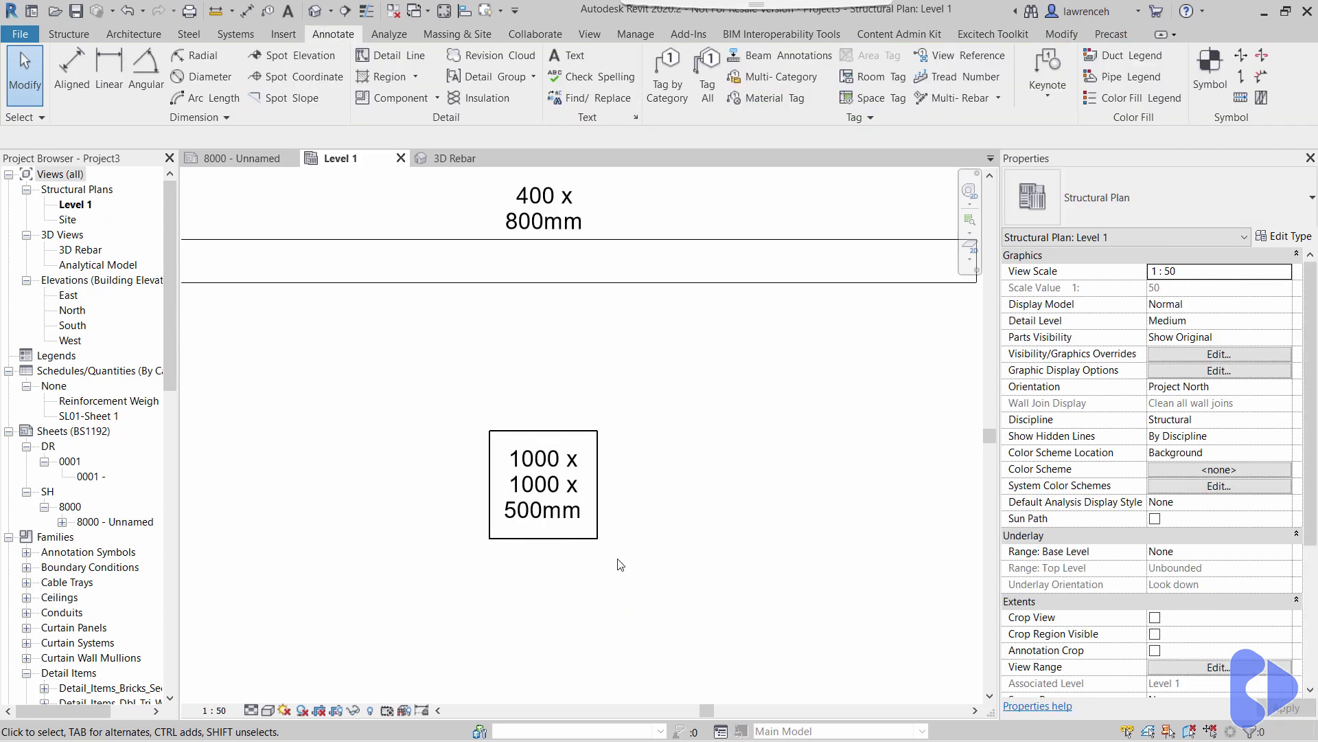
left_click(575, 513)
left_click(778, 471)
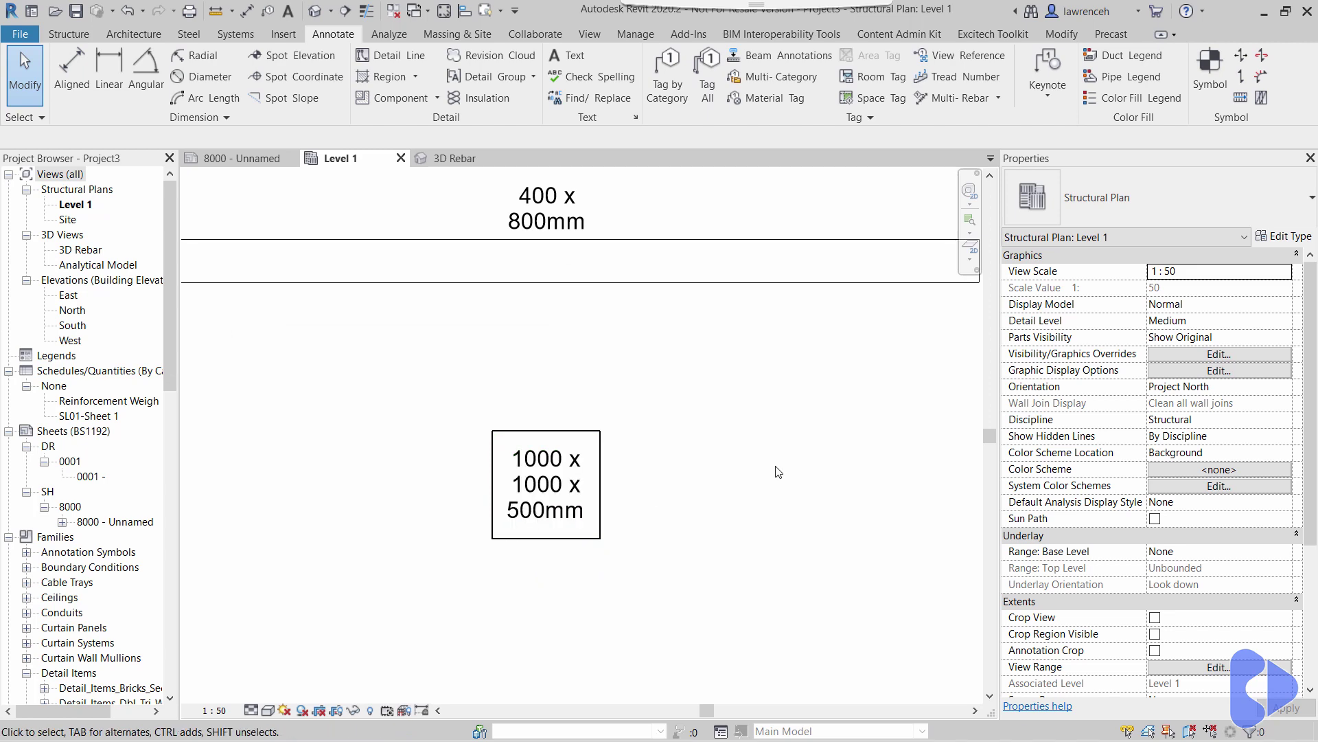
left_click(547, 195)
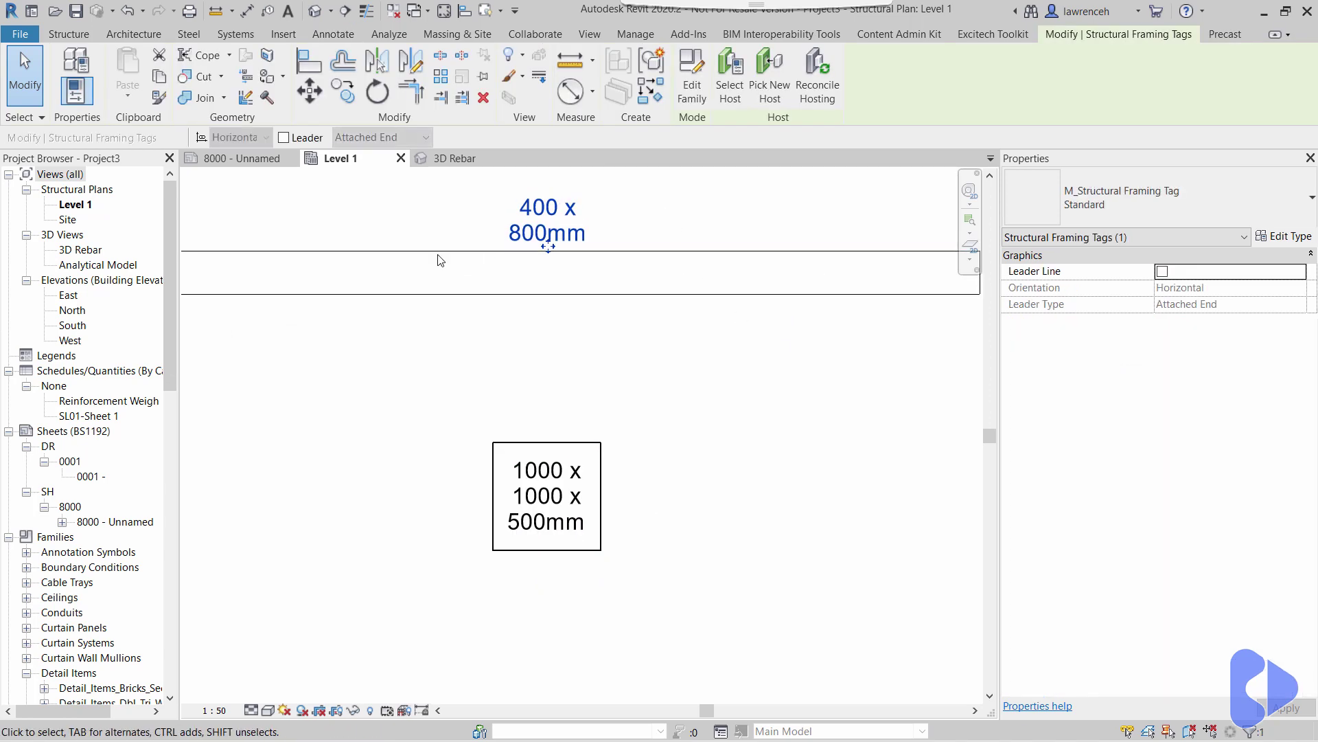
left_click(682, 79)
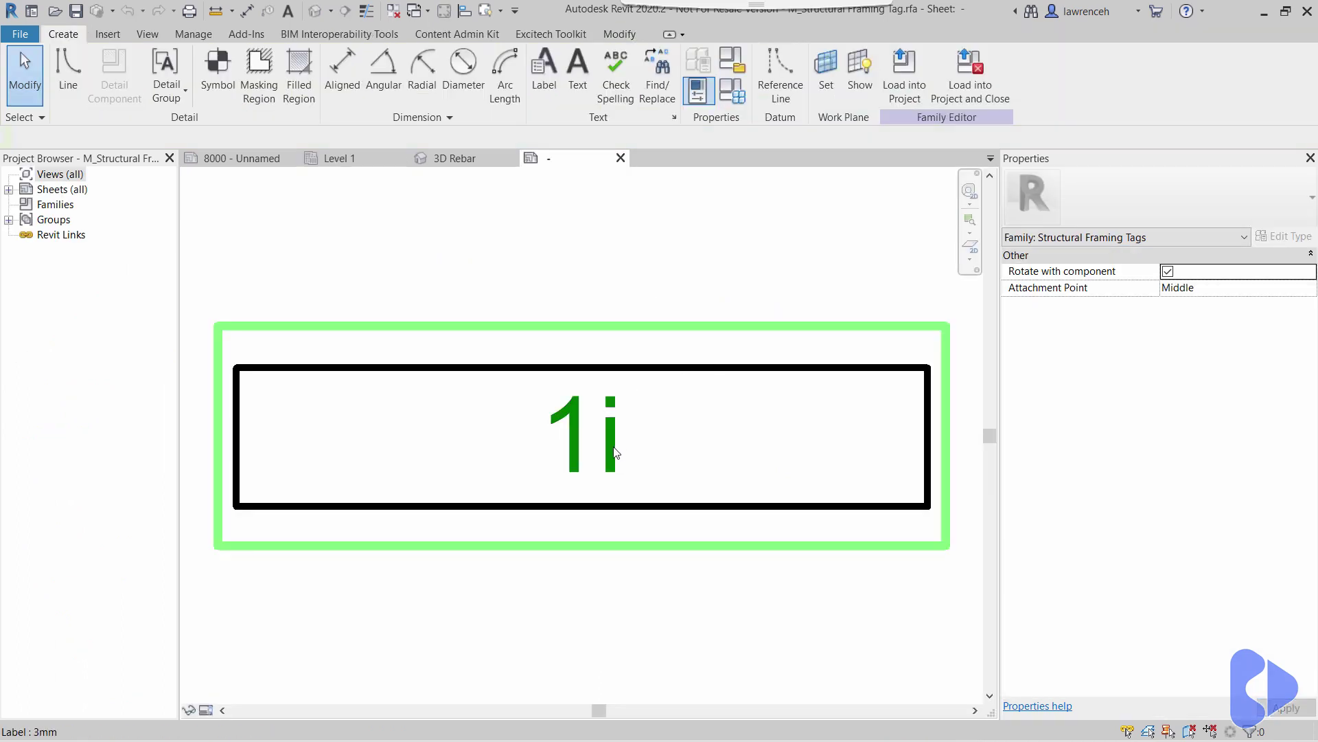
left_click(628, 450)
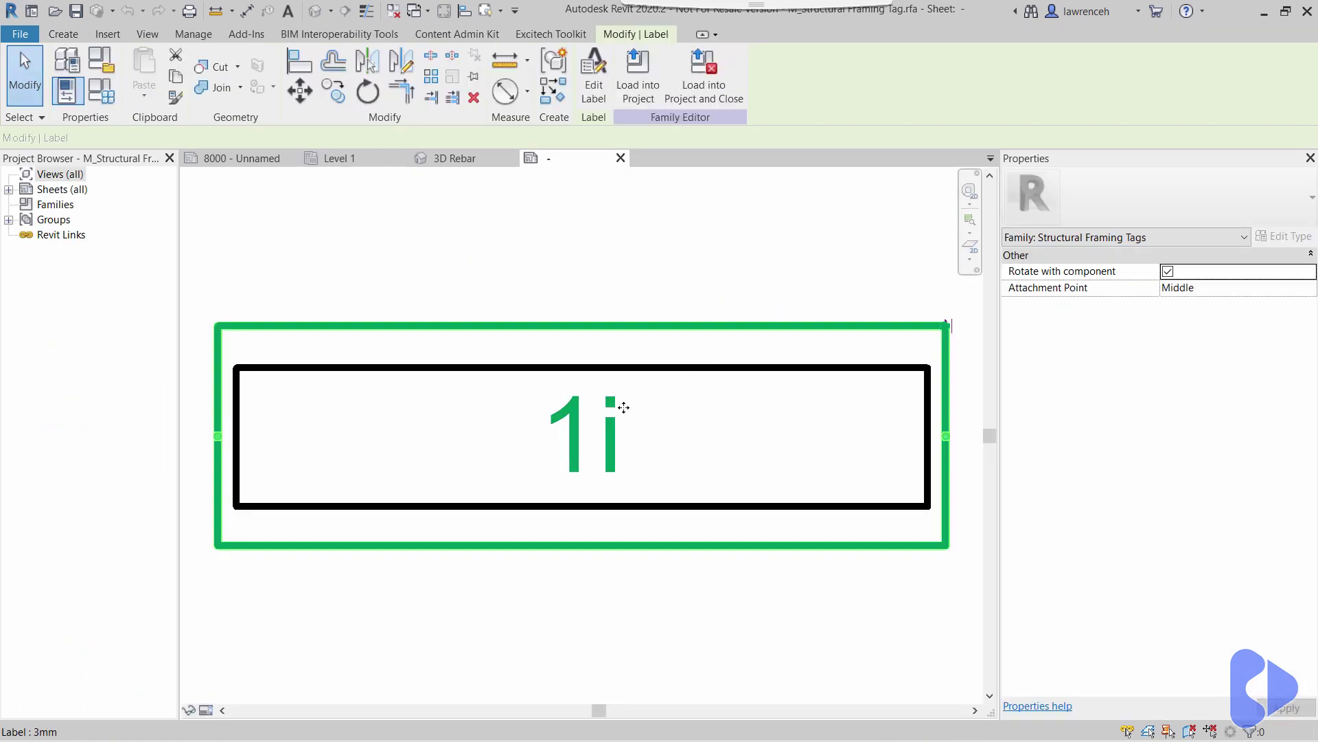
left_click(595, 85)
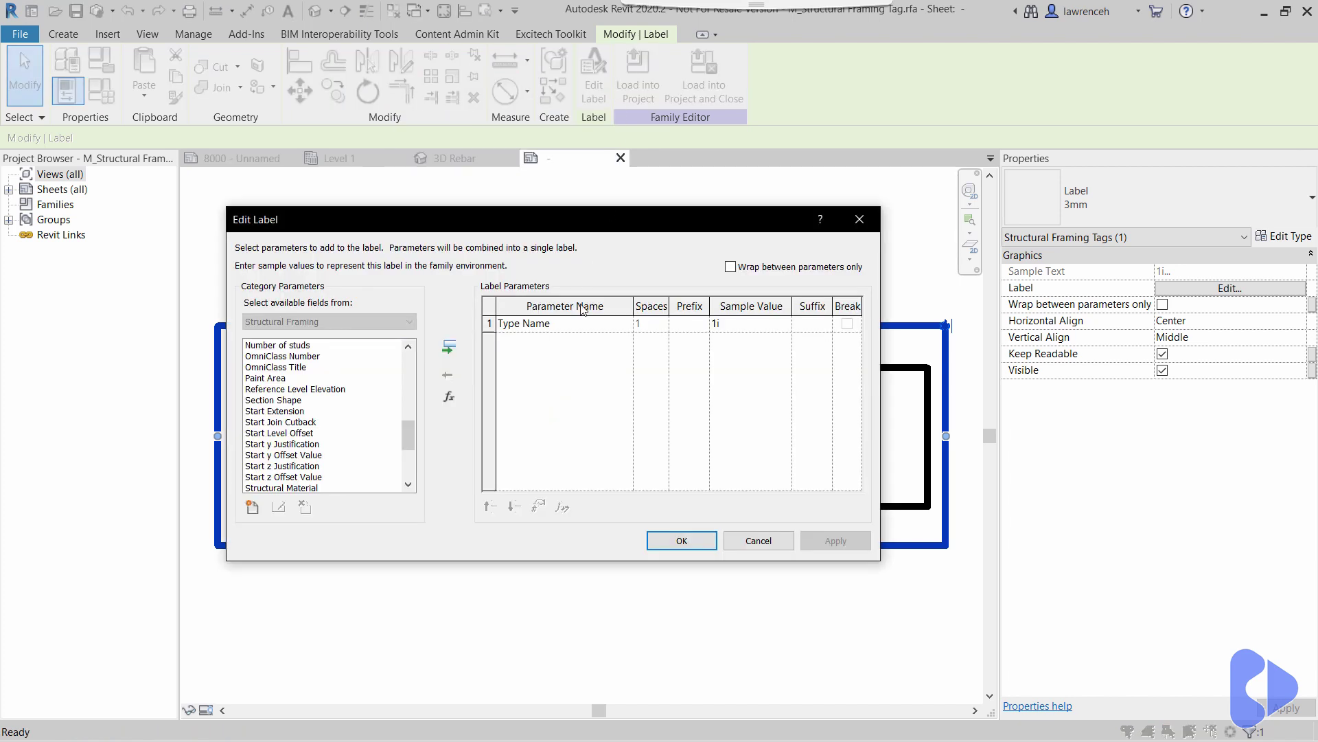
left_click(489, 323)
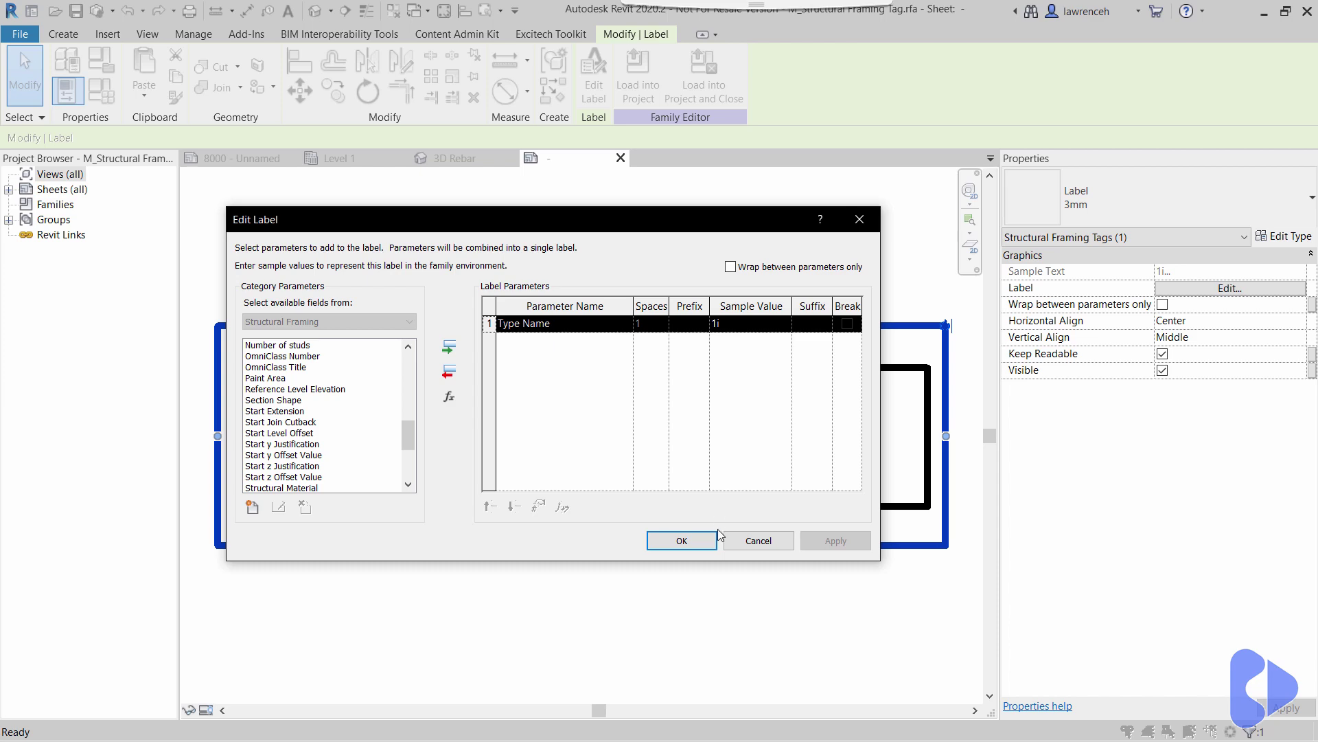
left_click(758, 540)
left_click(621, 158)
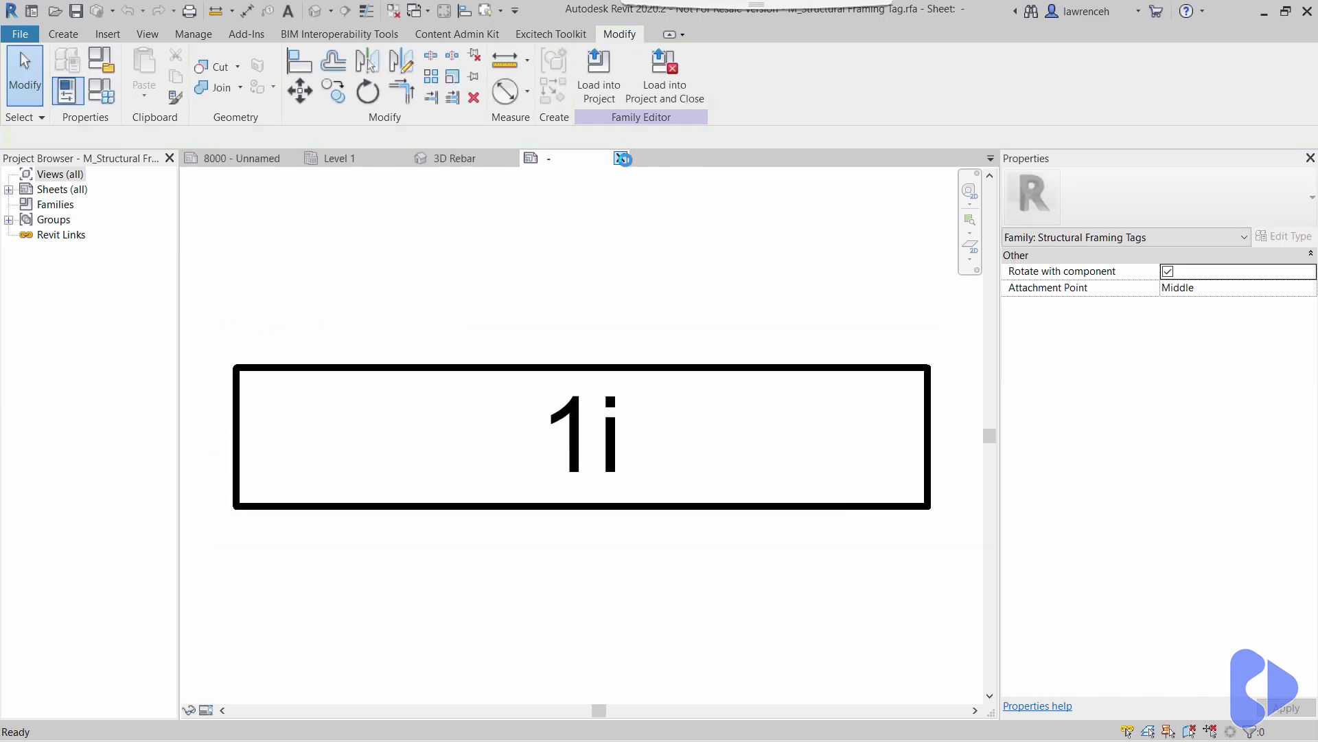
left_click(699, 390)
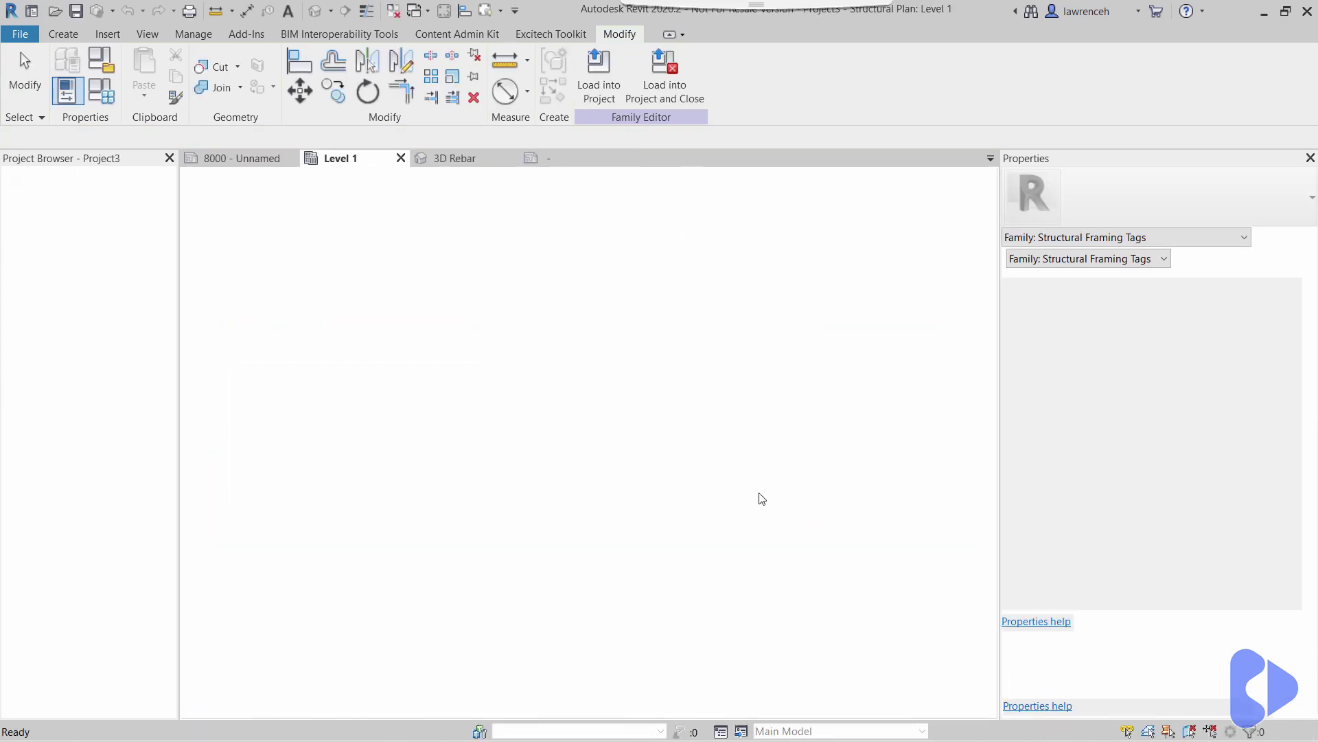
Step: Open the footing's structural foundation tag family and examine the Length, Width and Foundation Thickness rows of its label
left_click(587, 505)
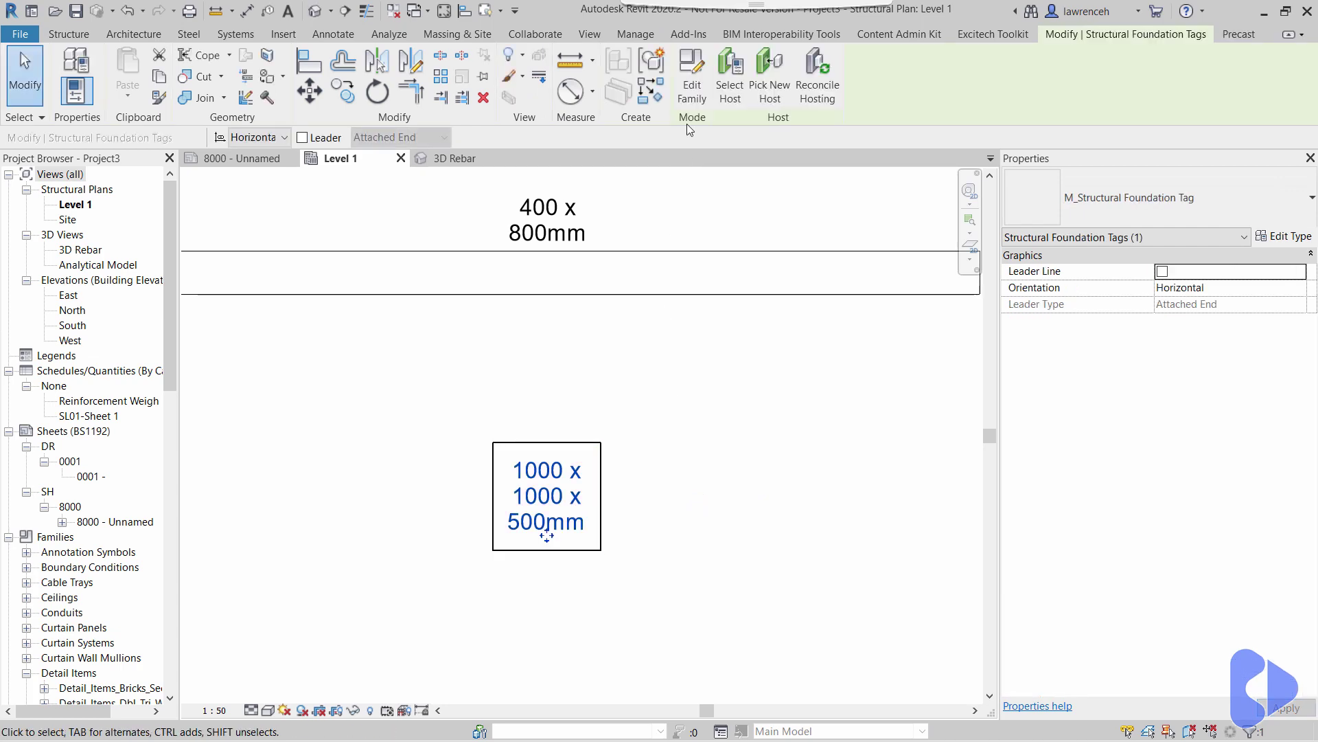
double_click(547, 536)
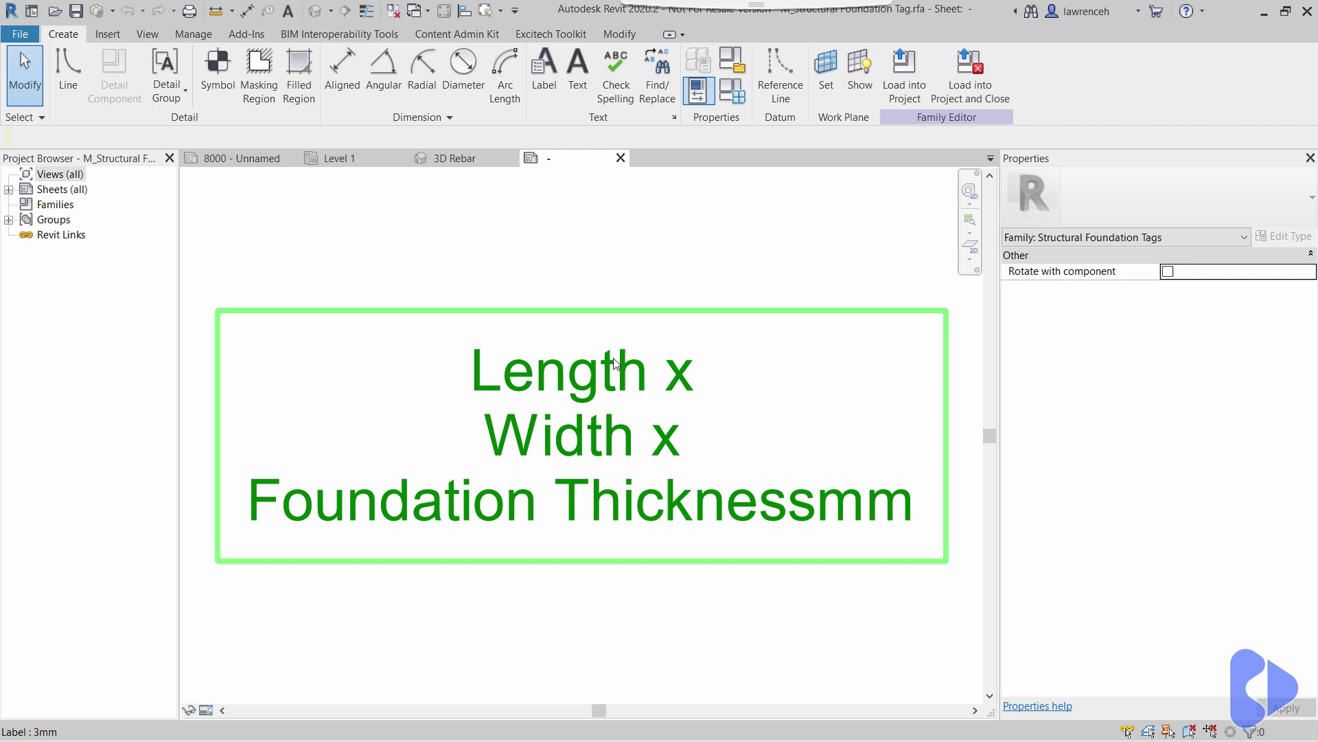
left_click(615, 364)
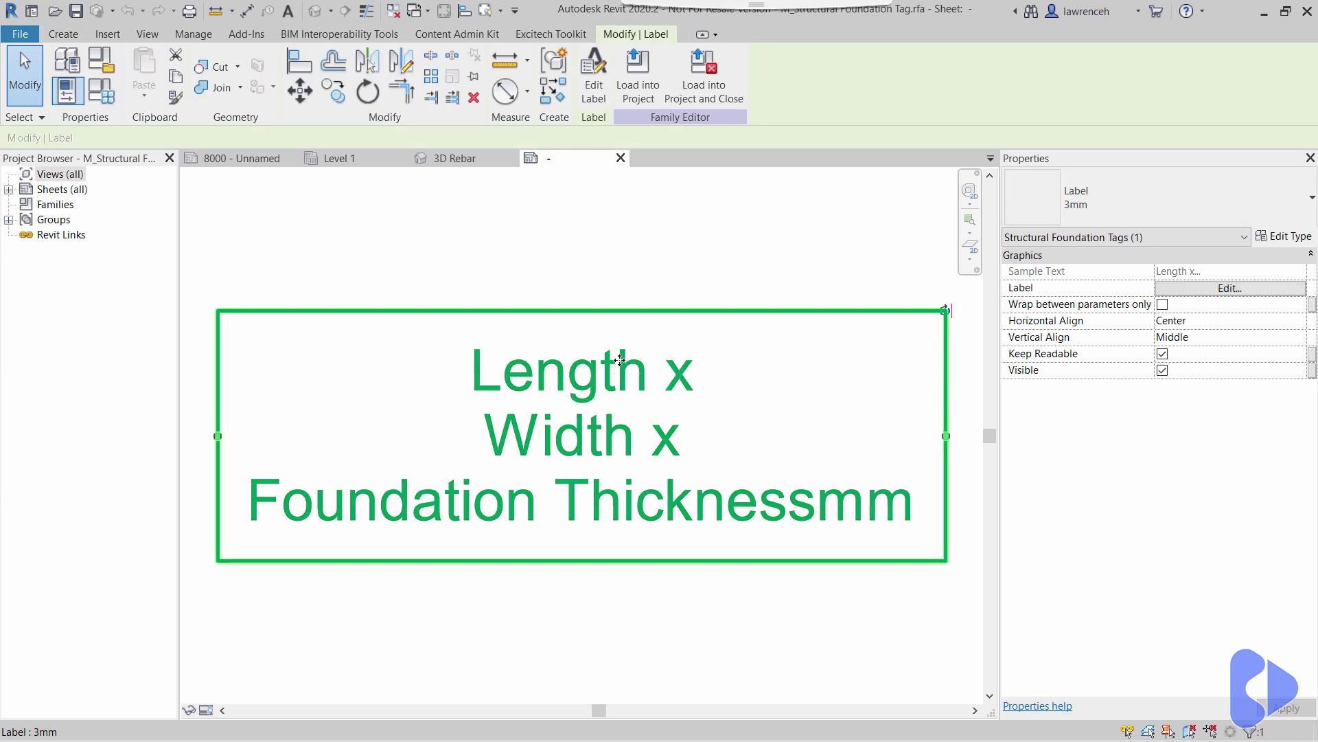
left_click(596, 82)
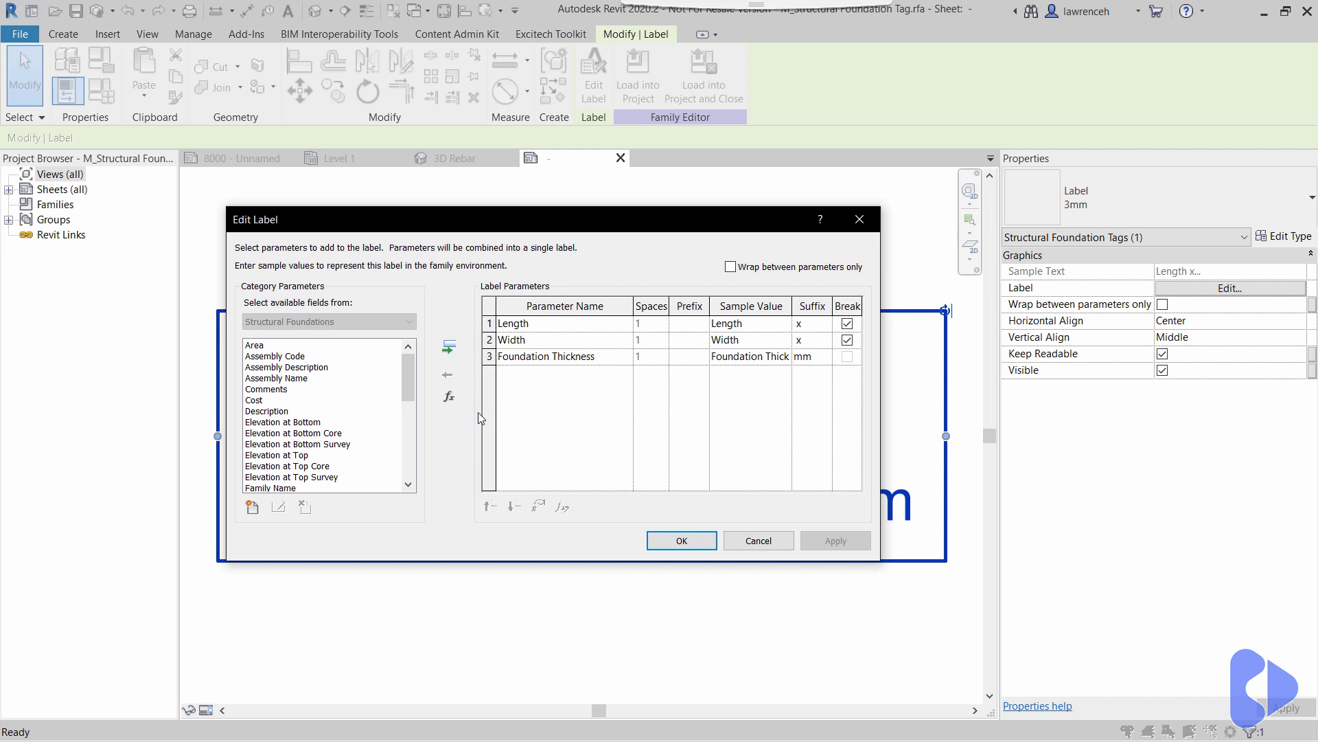
left_click(489, 324)
left_click(490, 340)
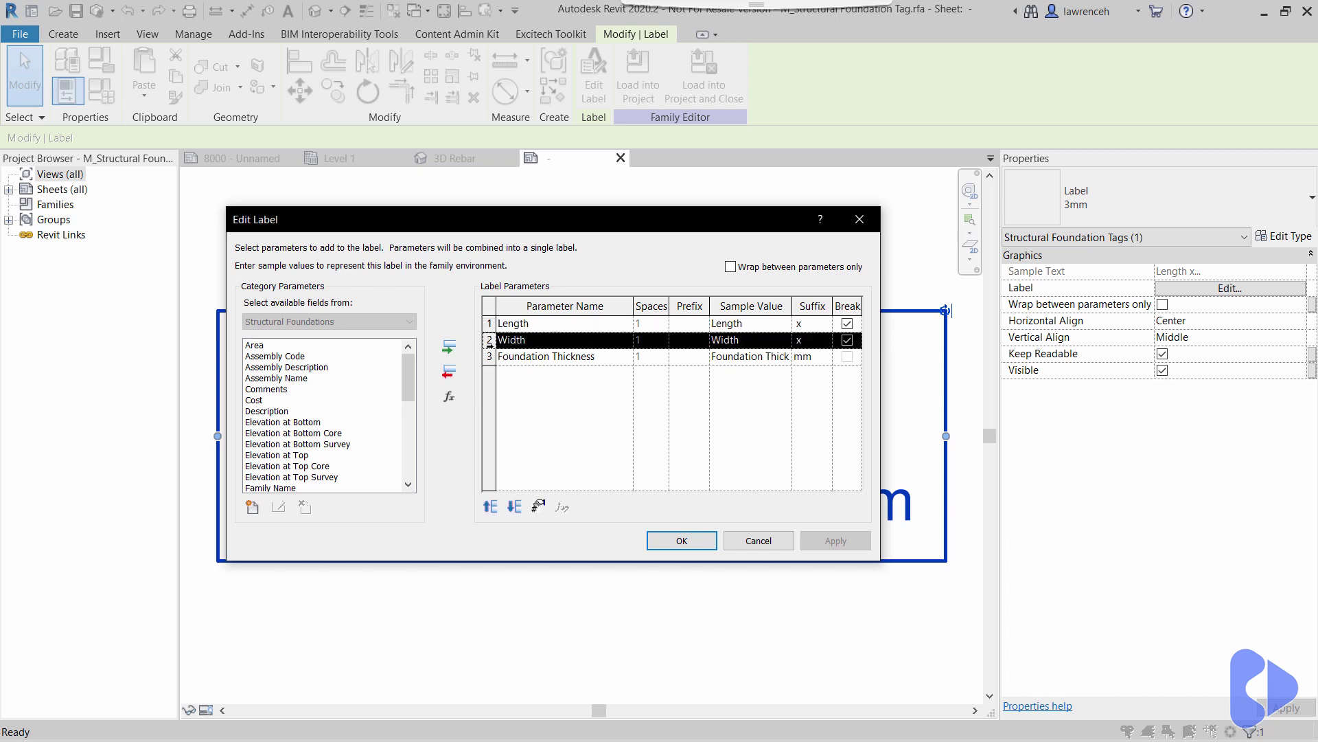
left_click(490, 356)
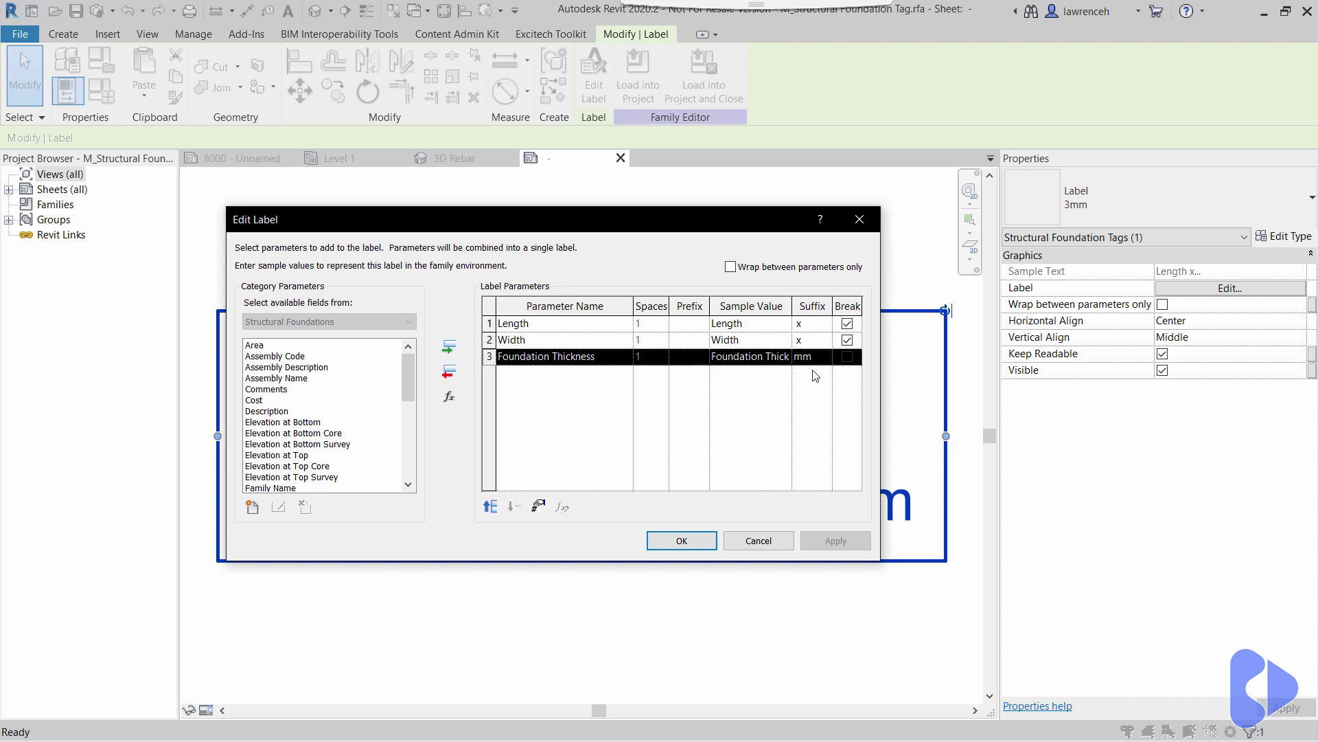
left_click(681, 541)
left_click(680, 628)
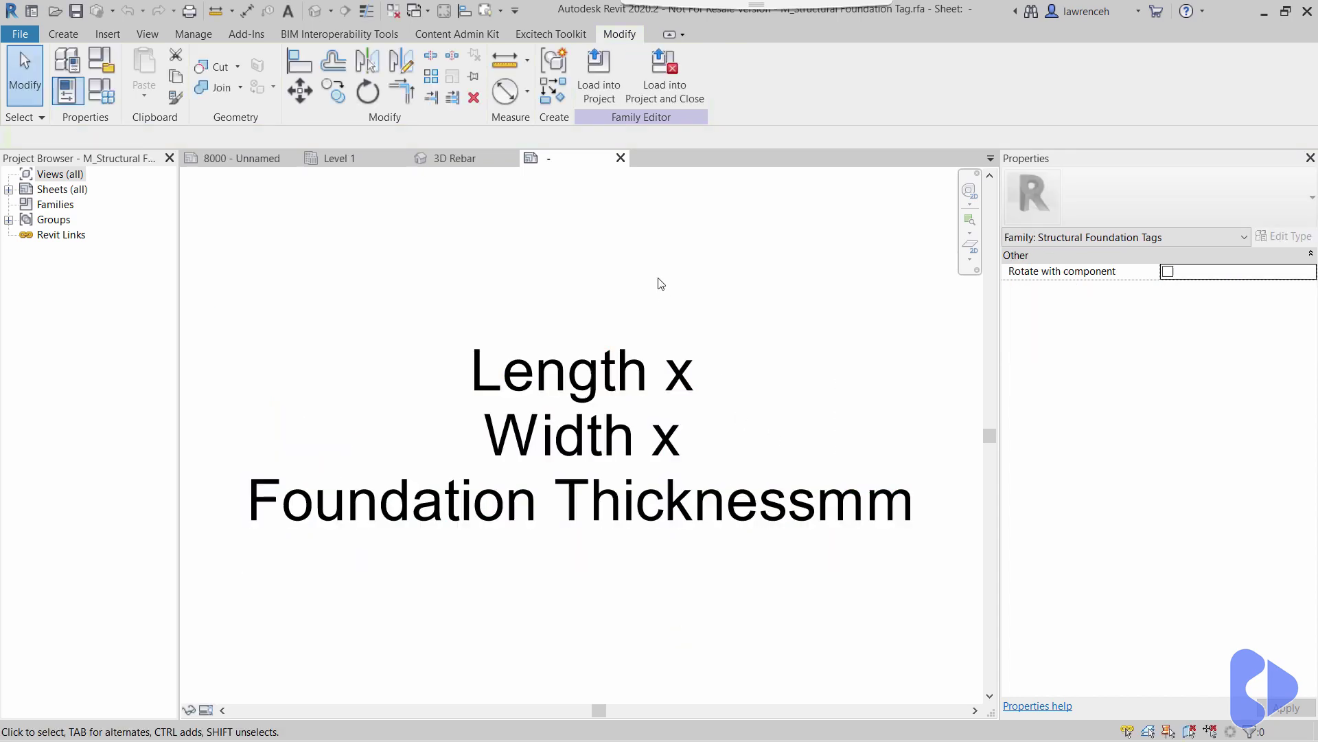
Step: Close the structural foundation tag family without saving changes
left_click(620, 158)
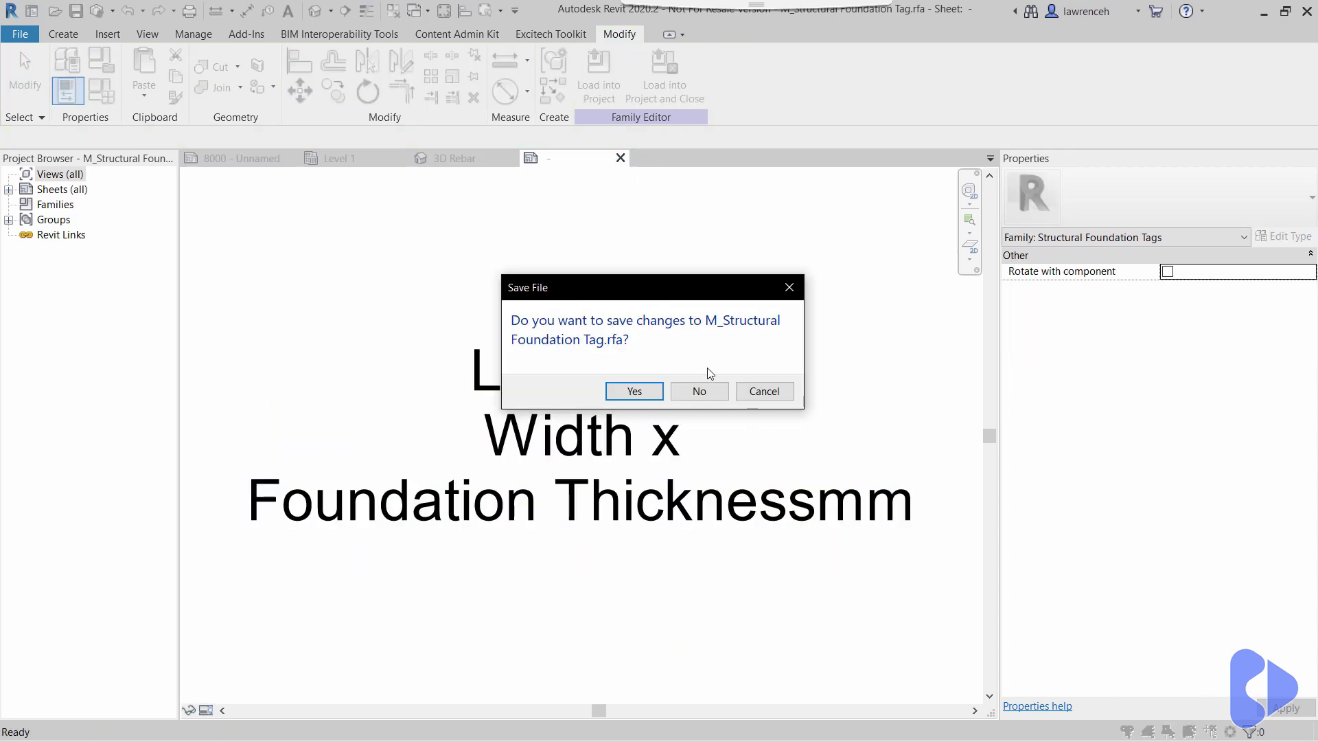
left_click(699, 390)
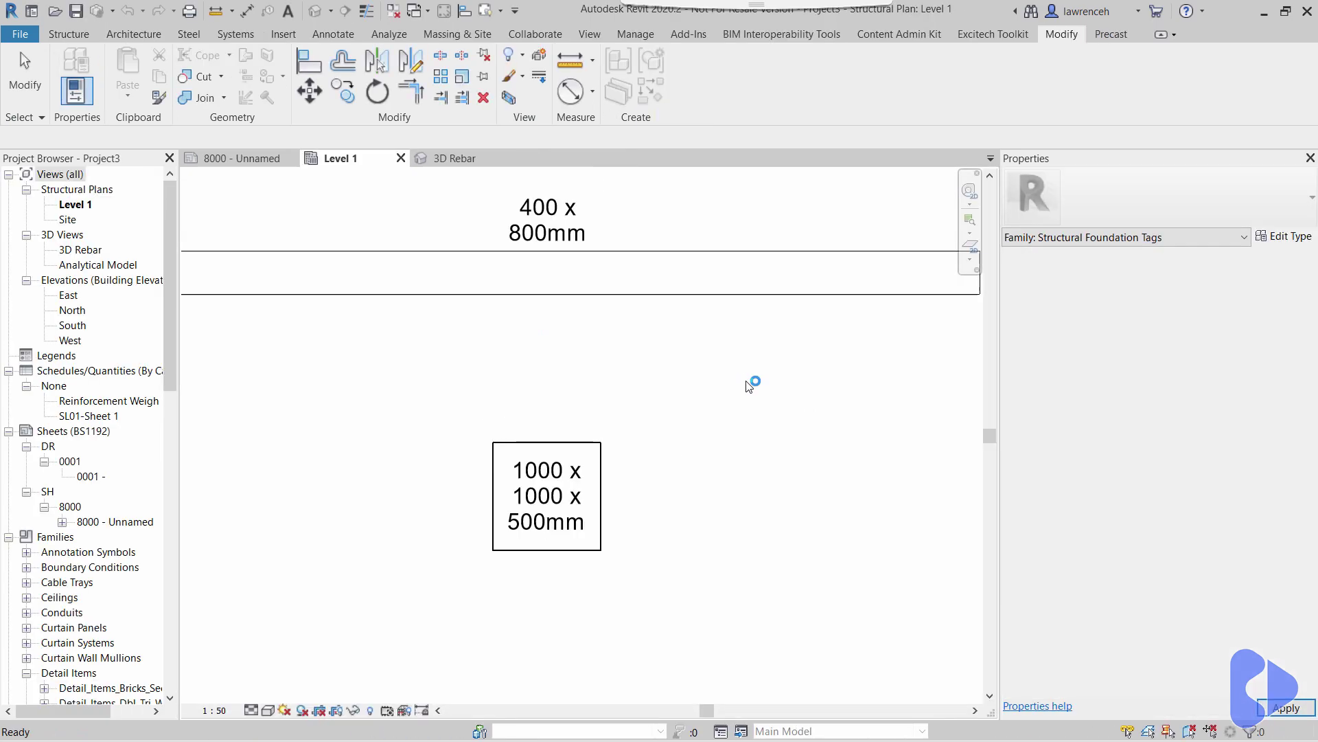
Step: Place two Structural Opening - Rectangular components side by side on the floor slab's face, above the slab's span symbol
scroll(747, 388, "down", 5)
middle_click_drag(633, 512, 570, 310)
scroll(638, 337, "up", 1)
scroll(638, 337, "up", 2)
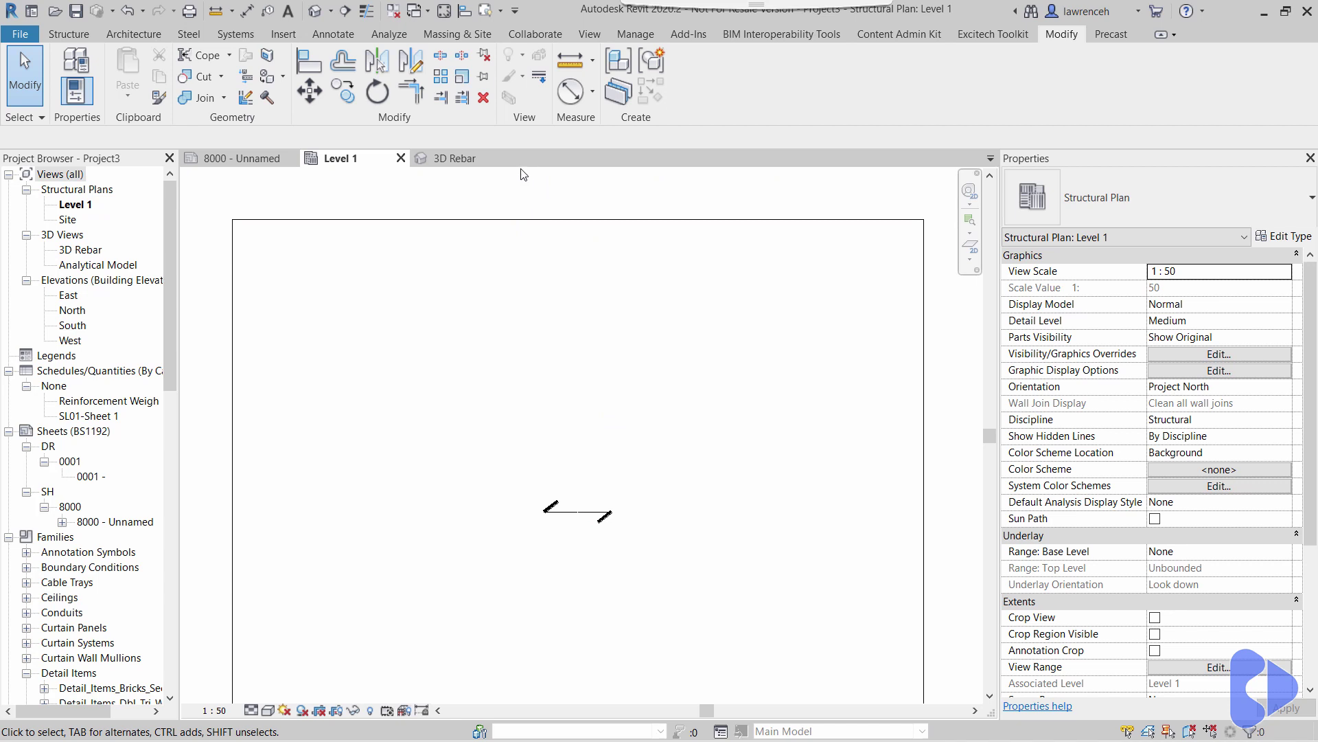
left_click(58, 33)
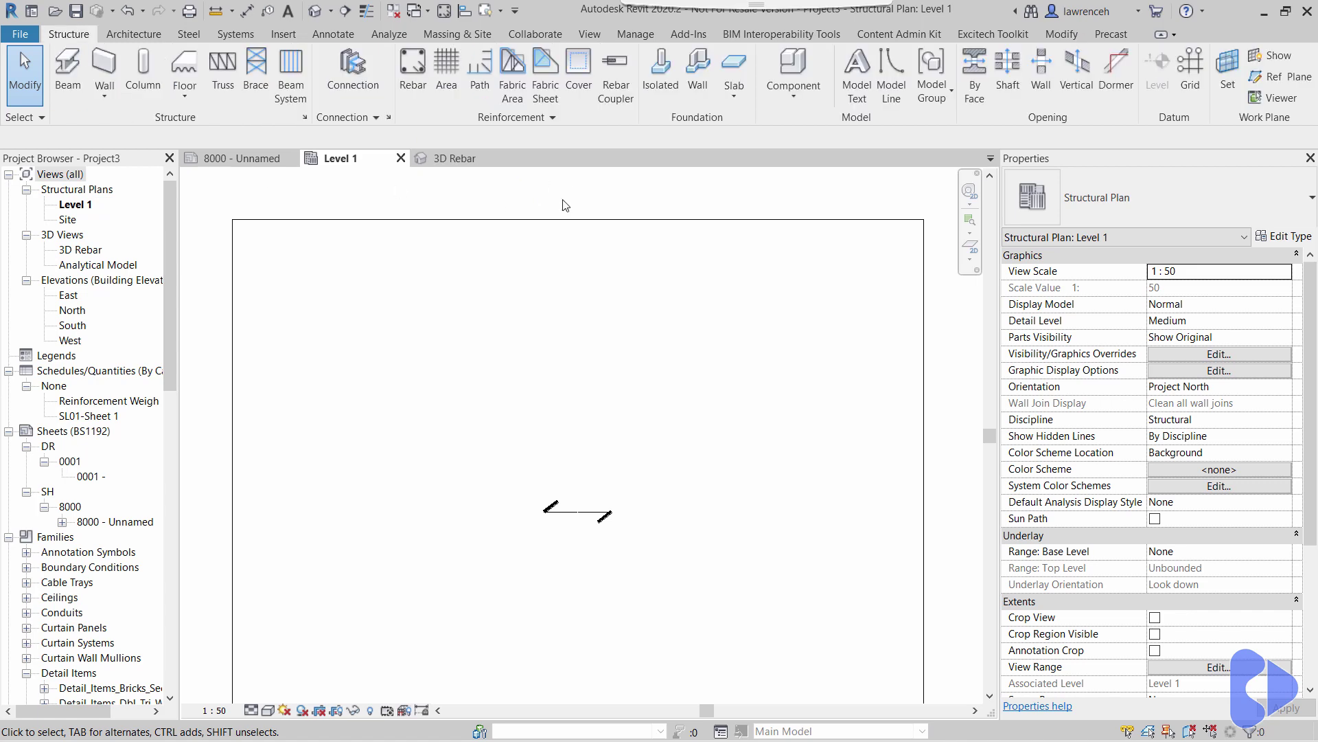
left_click(793, 68)
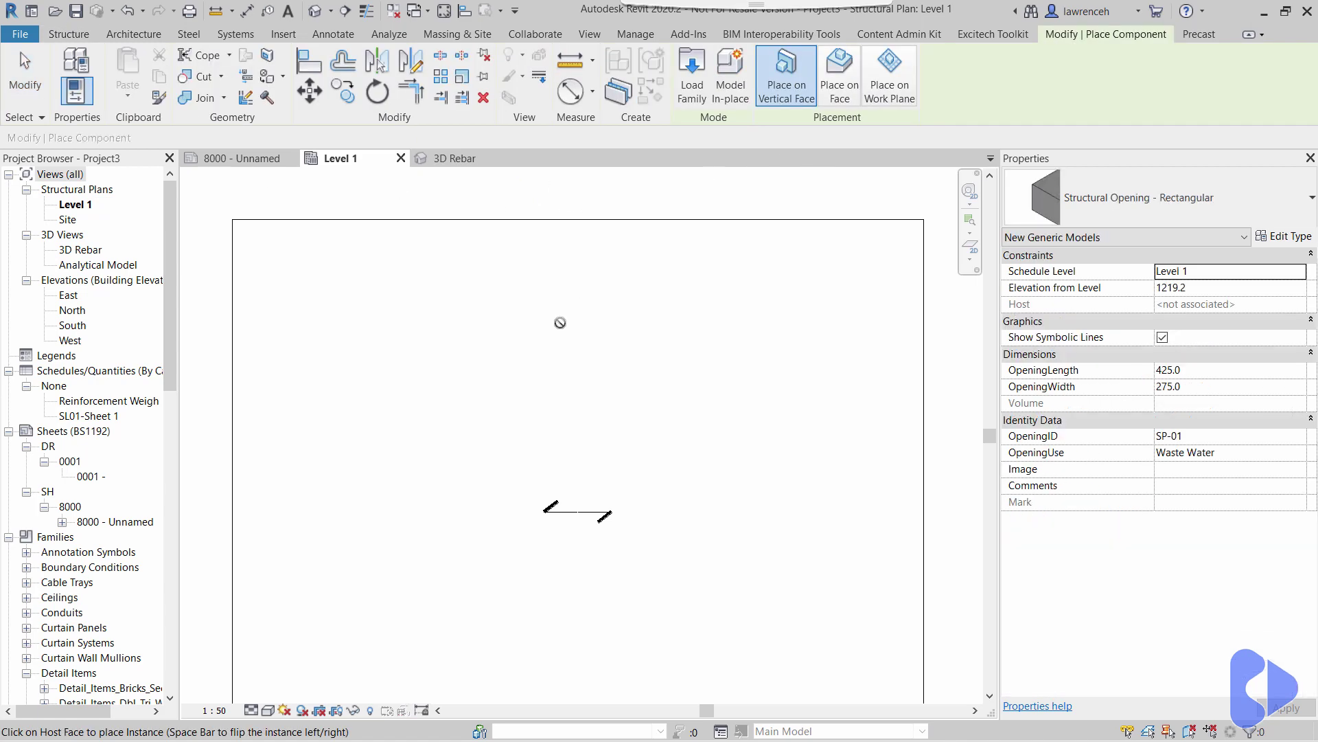
left_click(839, 72)
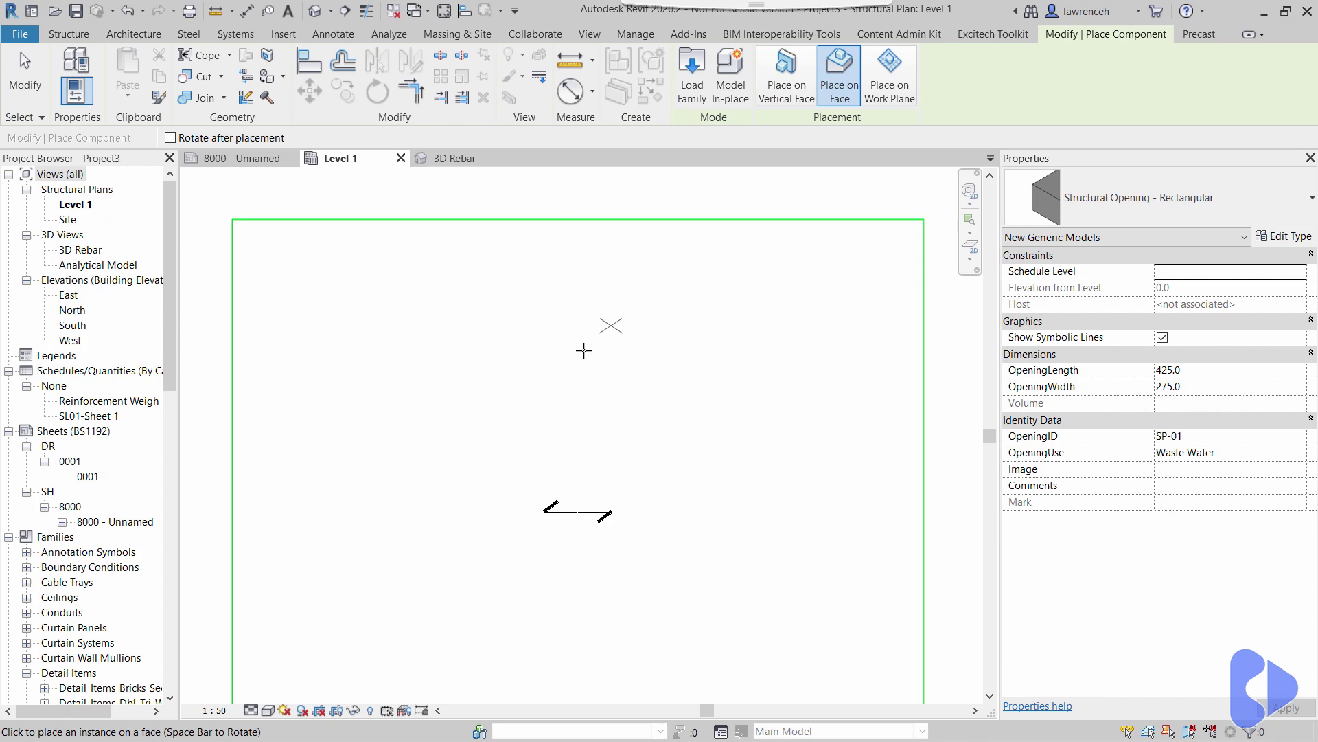
left_click(519, 355)
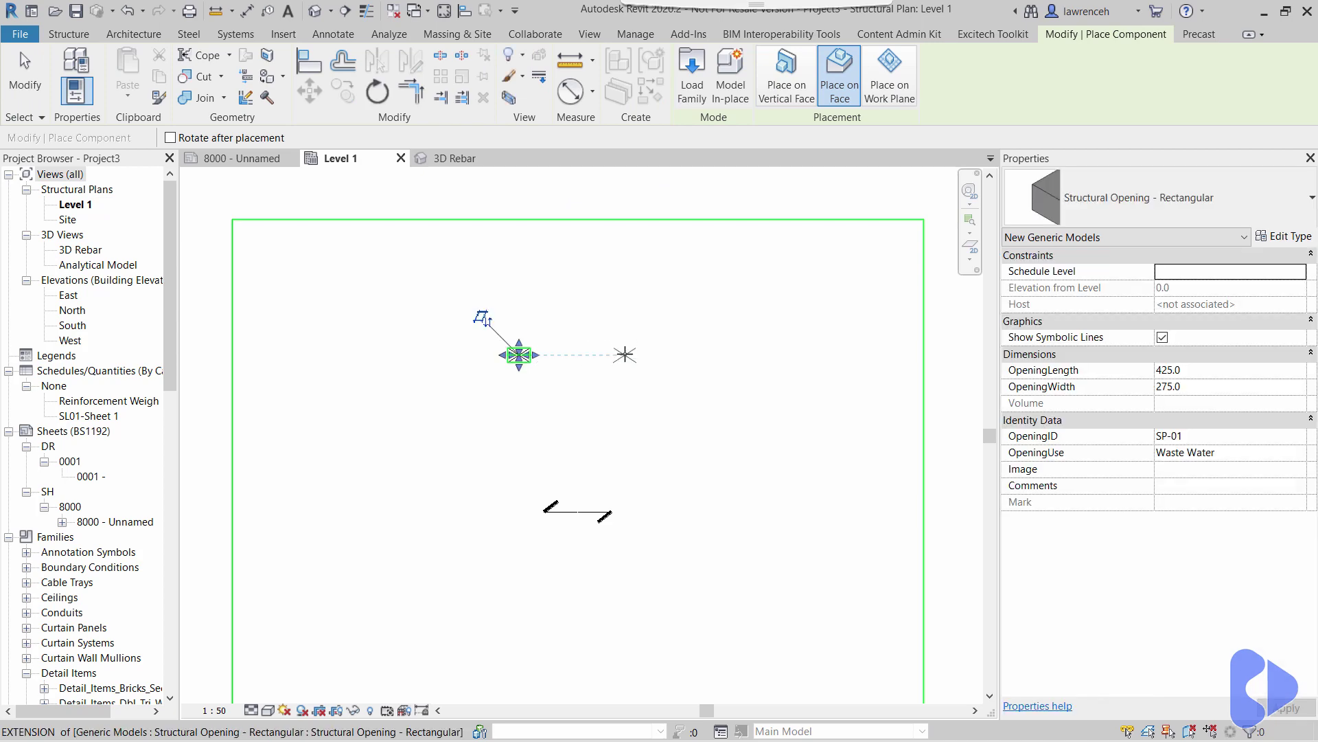
left_click(624, 355)
scroll(608, 389, "up", 4)
key("Escape")
key("Escape")
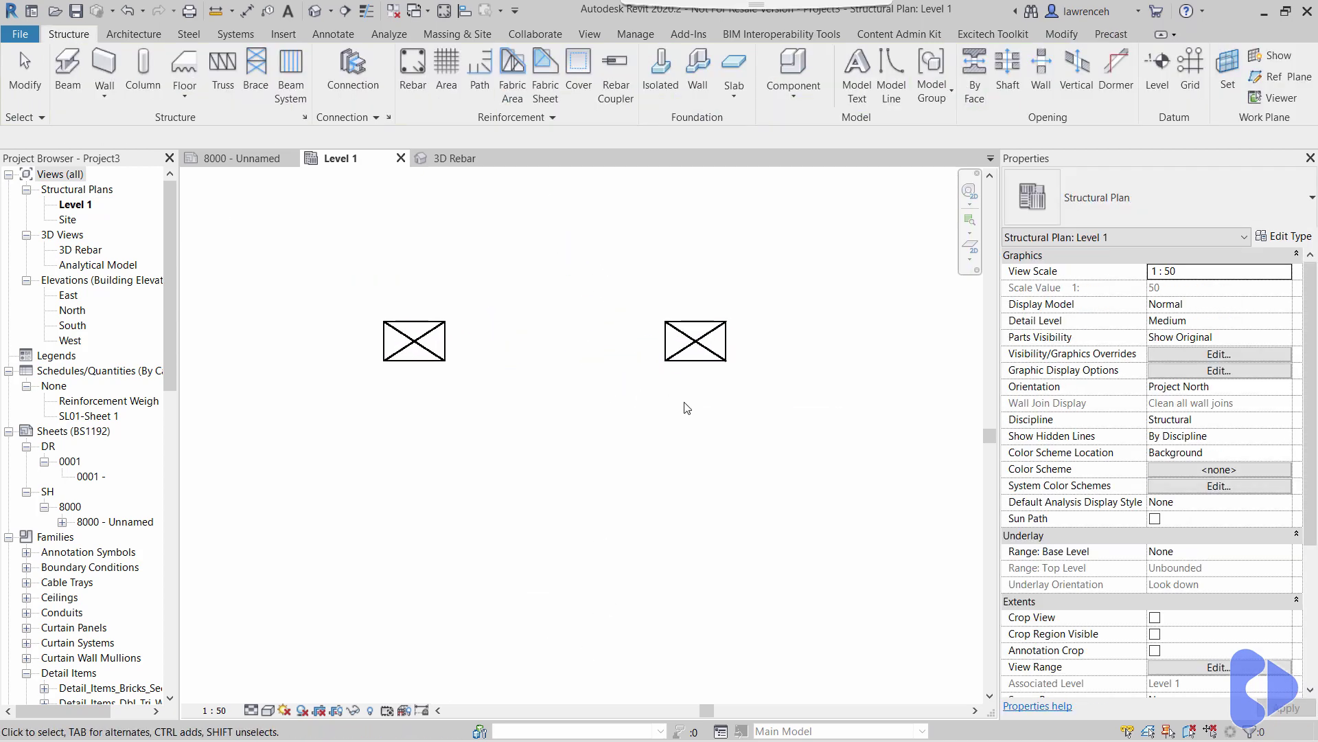
Step: Turn Show Symbolic Lines off and back on for the right-hand rectangular opening
left_click(705, 371)
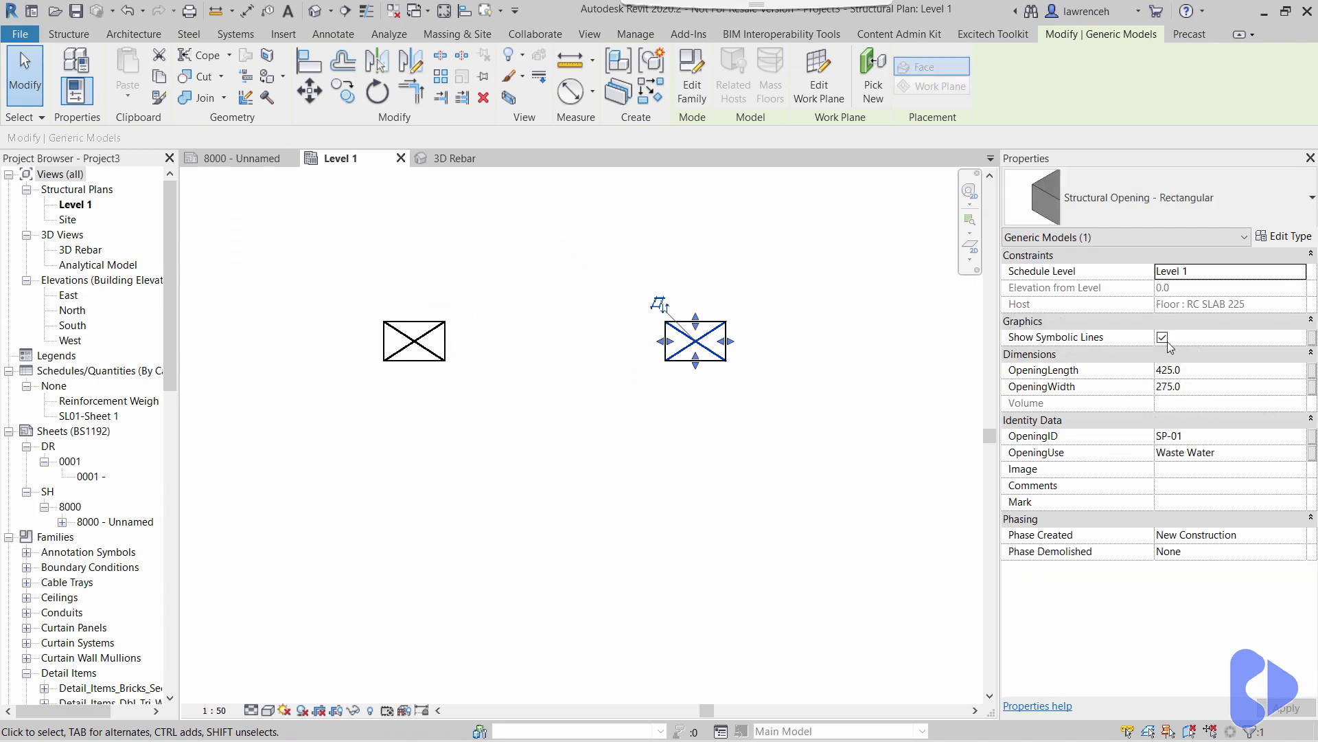
left_click(1163, 337)
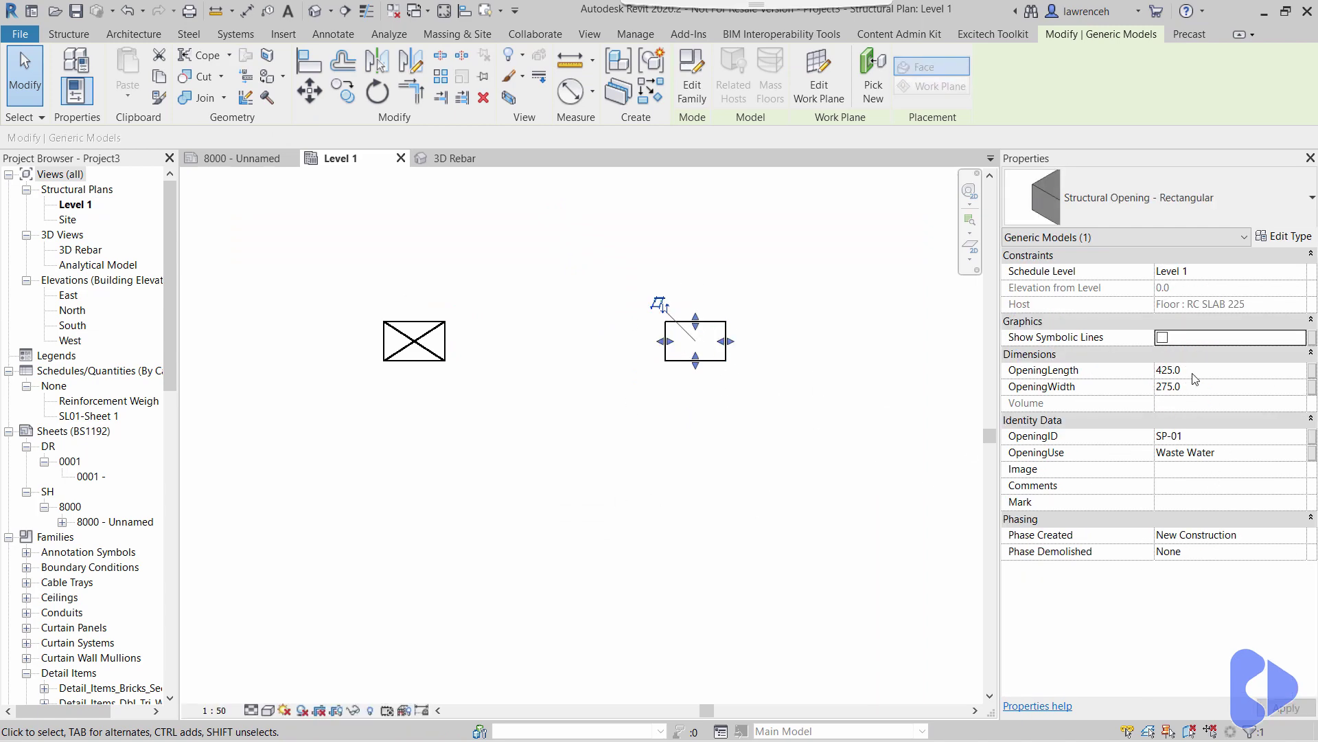
left_click(1162, 337)
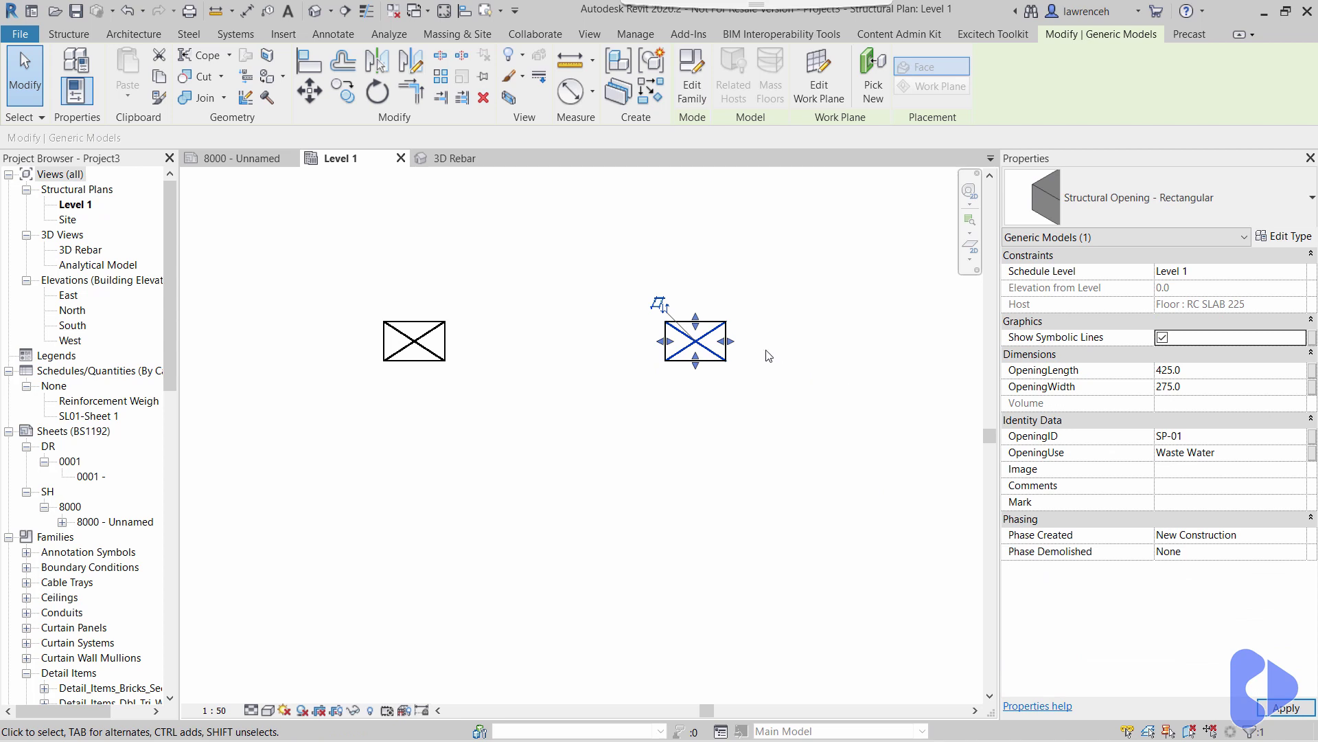
Step: Stretch the right-hand opening with its shape handles to about 664 mm long and 517 mm wide
left_click_drag(730, 342, 761, 341)
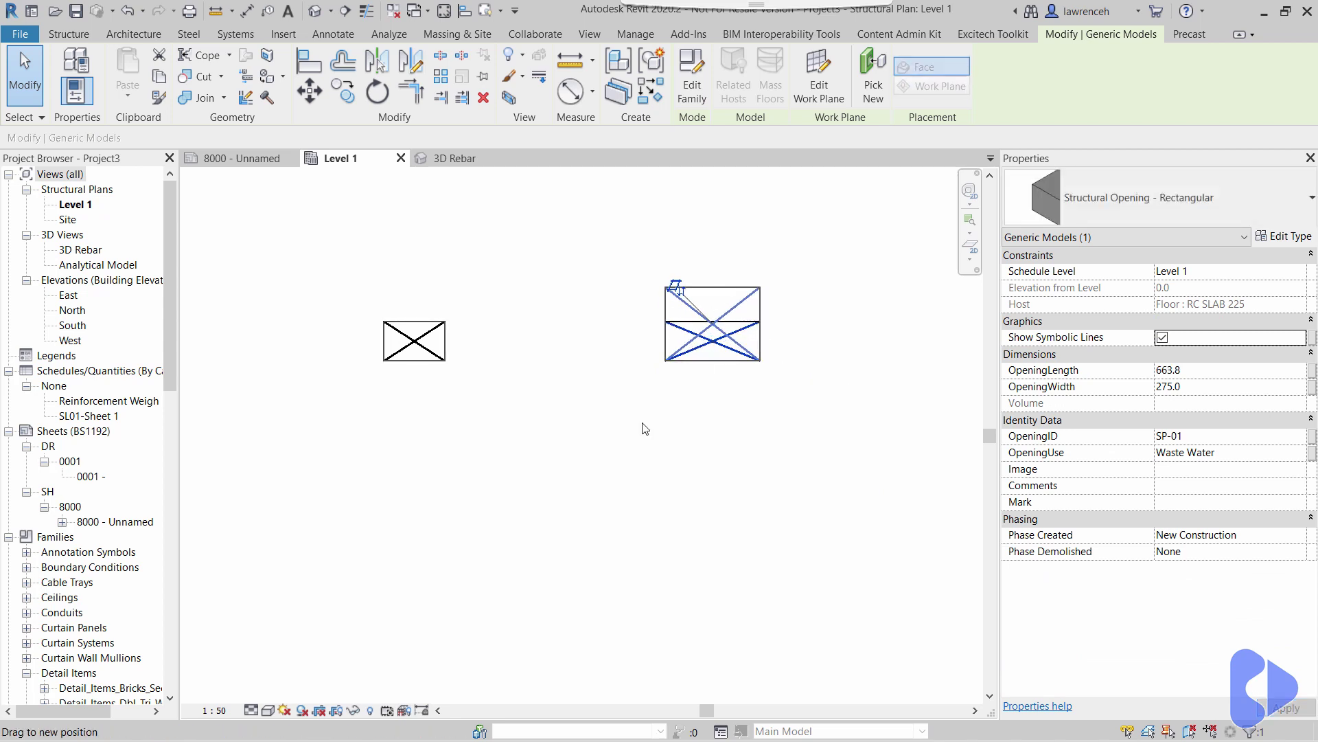
left_click_drag(646, 429, 713, 287)
middle_click_drag(922, 396, 874, 418)
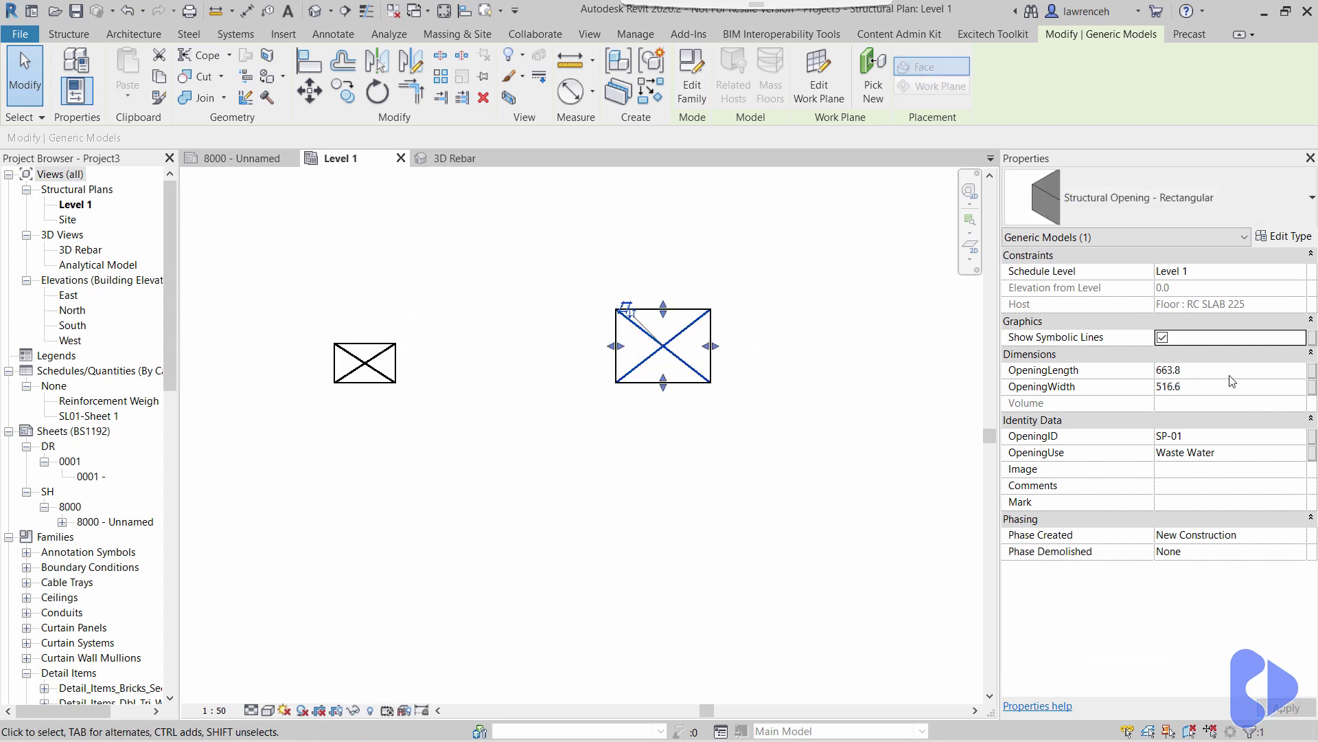
Step: Set the right-hand opening's OpeningLength and OpeningWidth to 600 mm each
left_click(1228, 374)
left_click(1216, 388)
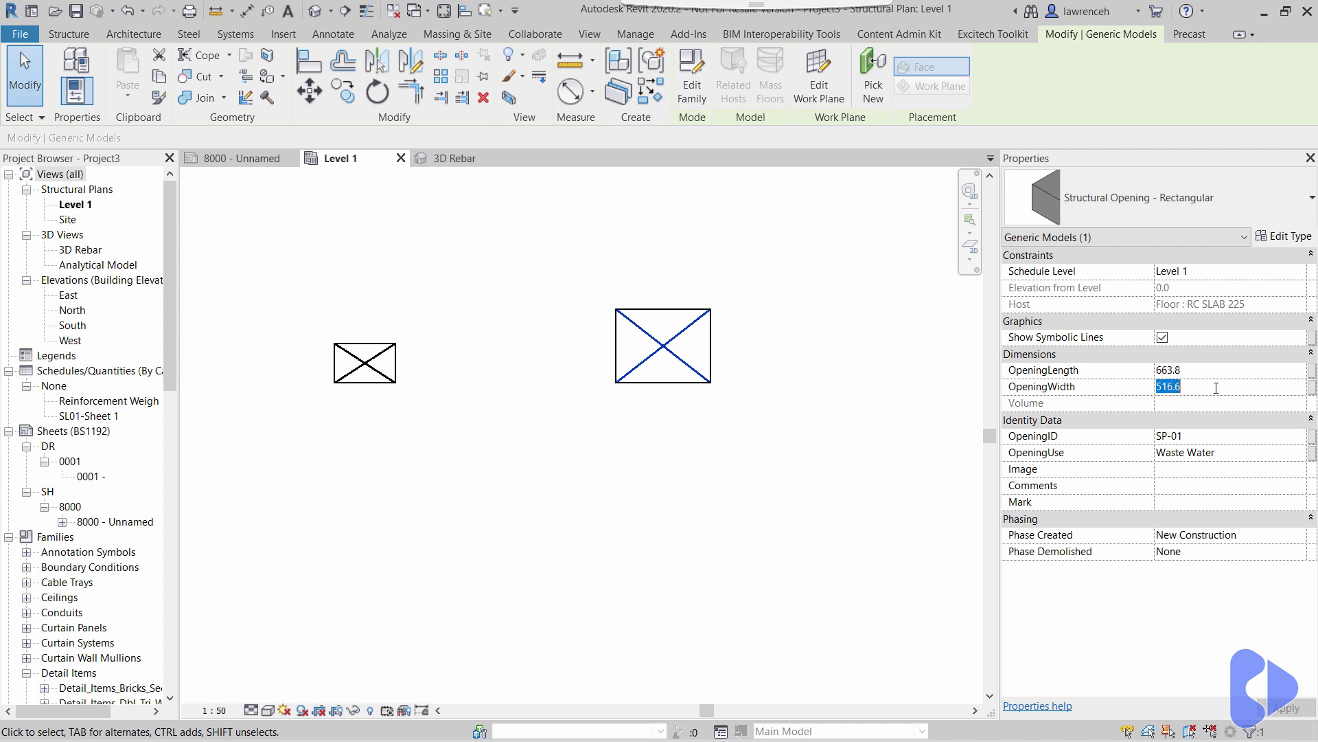
left_click(1221, 374)
type("600")
left_click(1222, 386)
type("600")
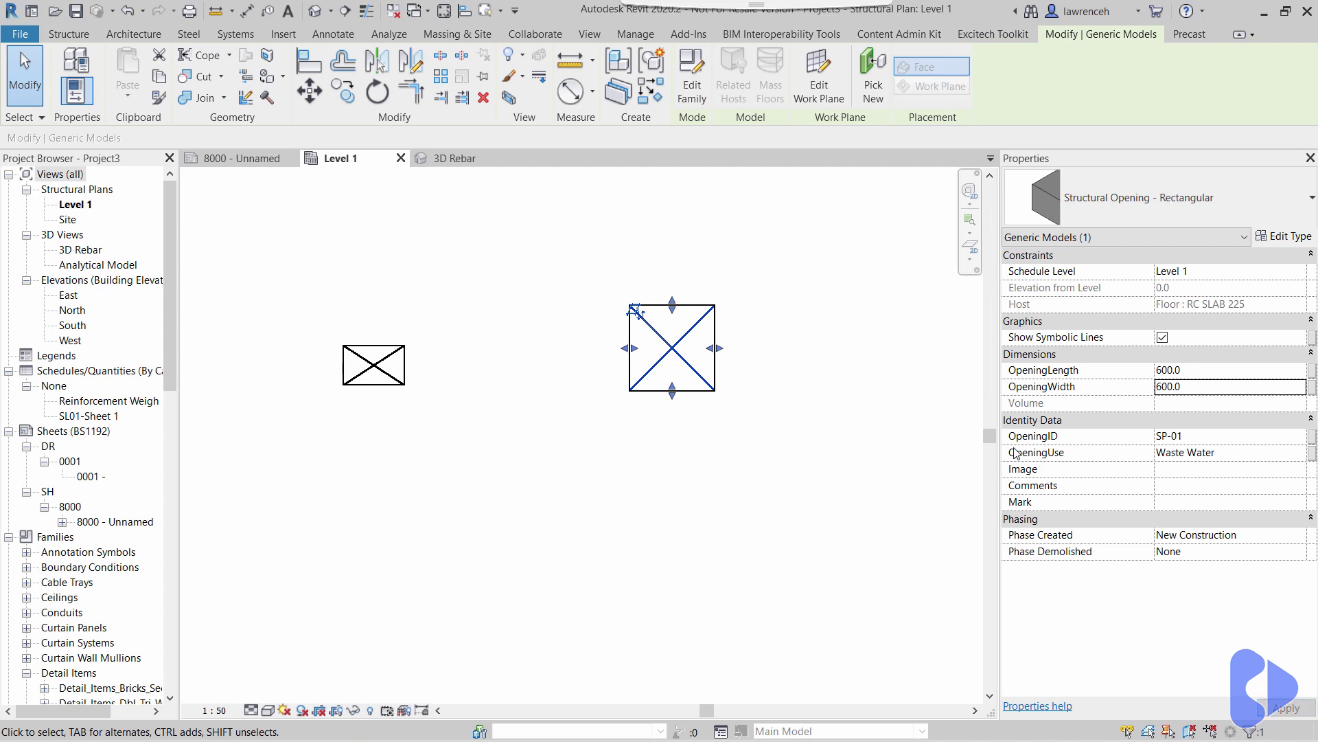
Step: Set the right-hand opening's OpeningUse to SERVICES
left_click(1198, 453)
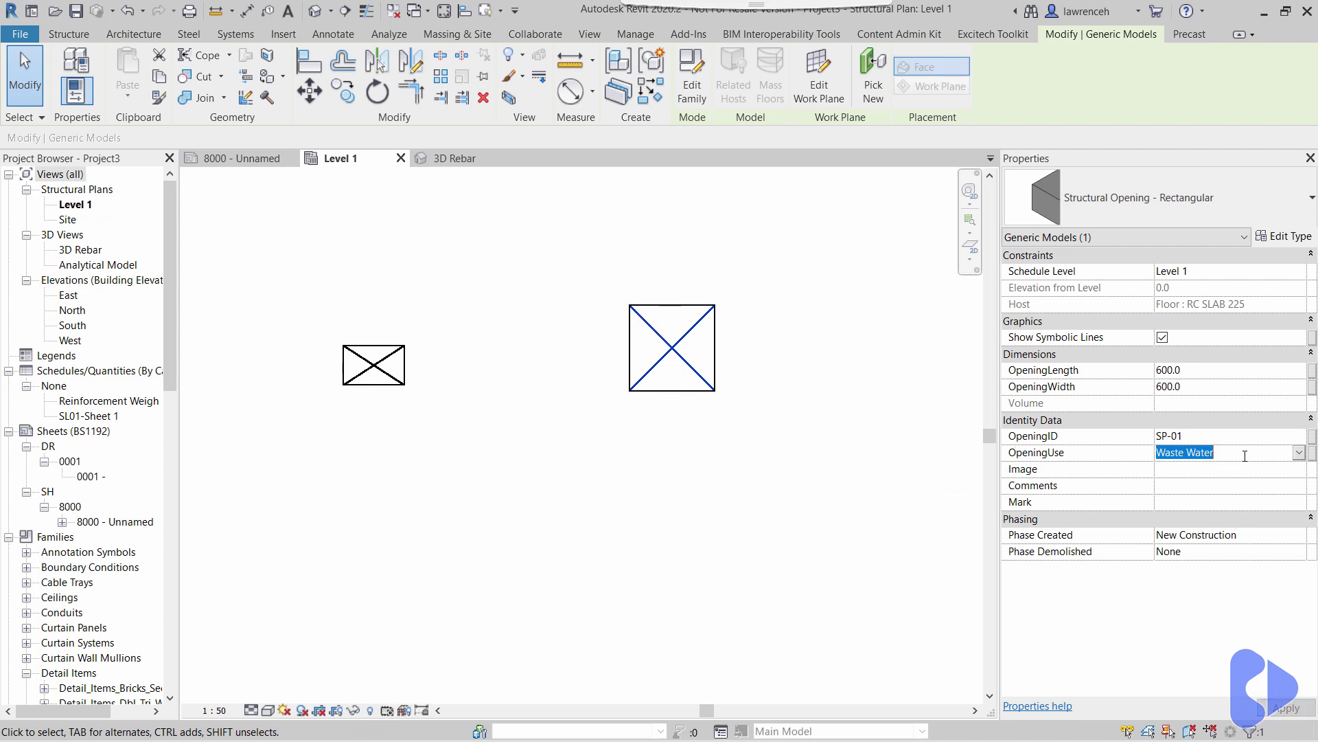
type("SERVICES")
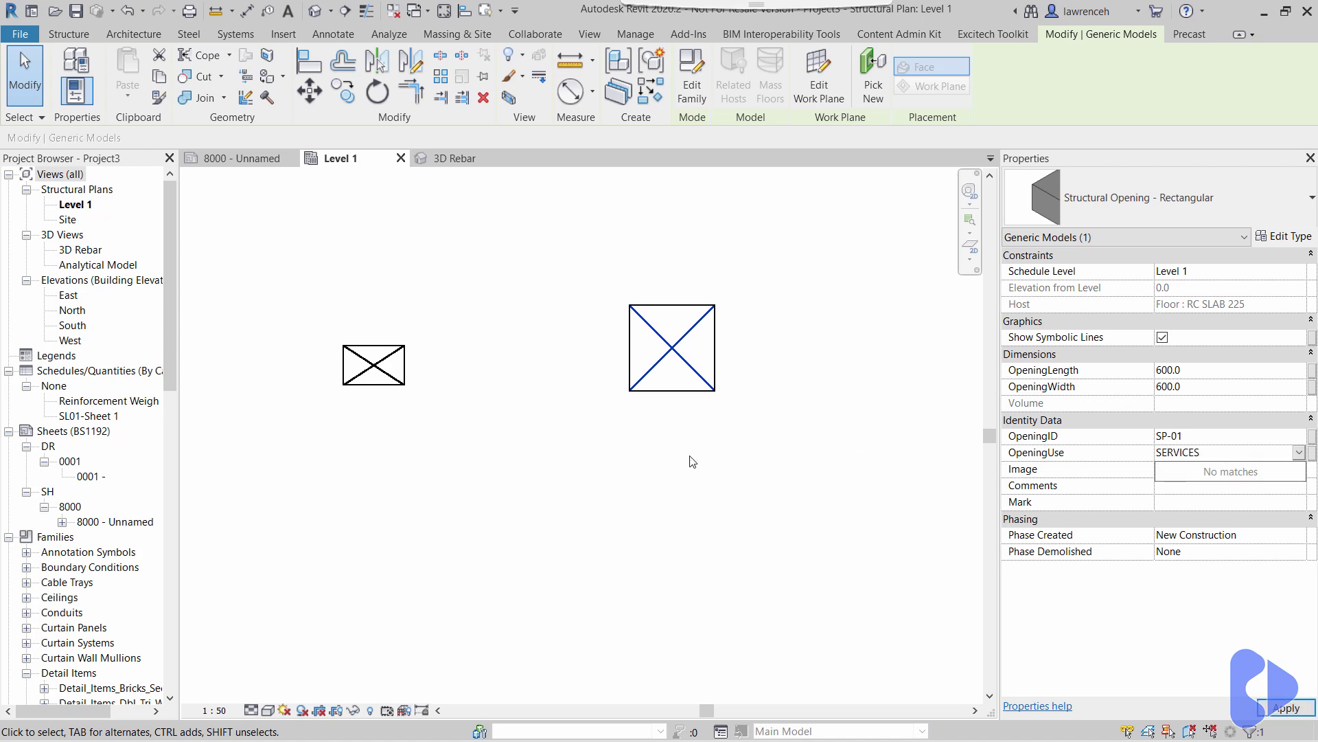
left_click(710, 503)
middle_click_drag(776, 364, 761, 374)
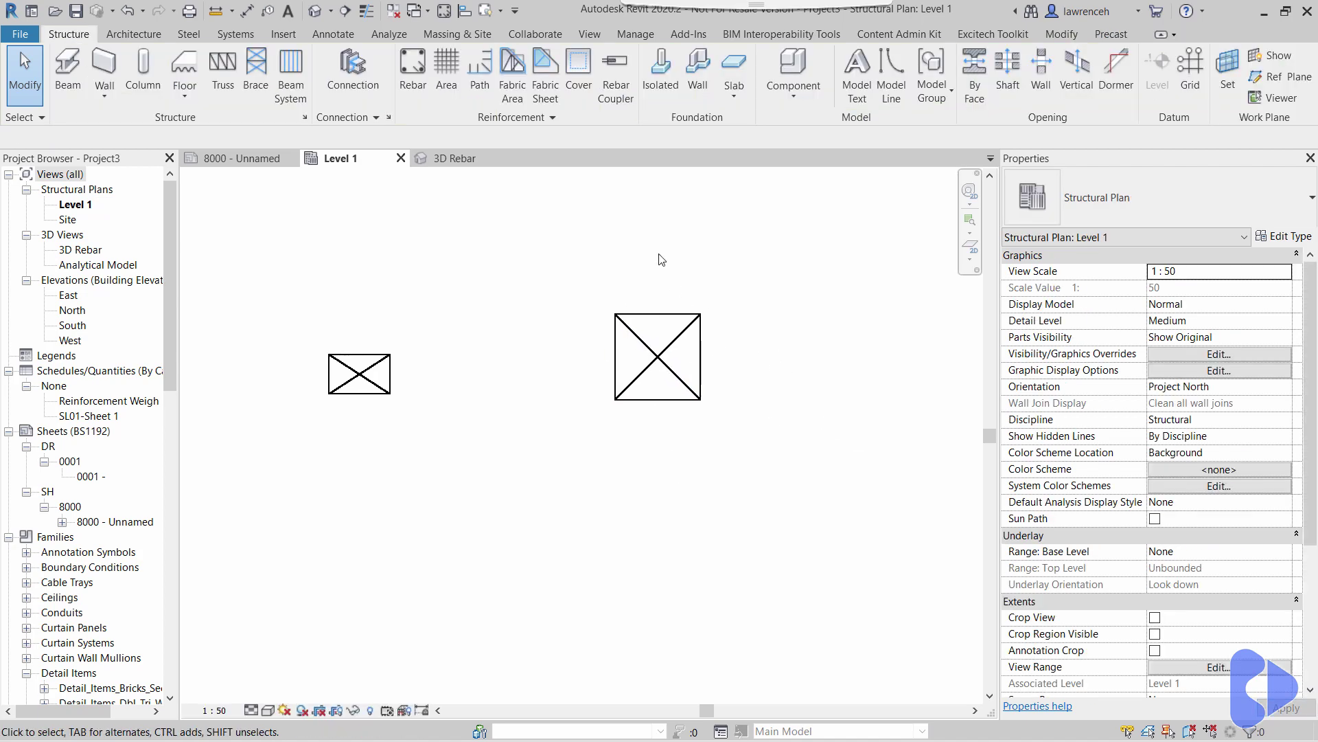
Step: Tag the right-hand opening by category, without a leader
left_click(333, 35)
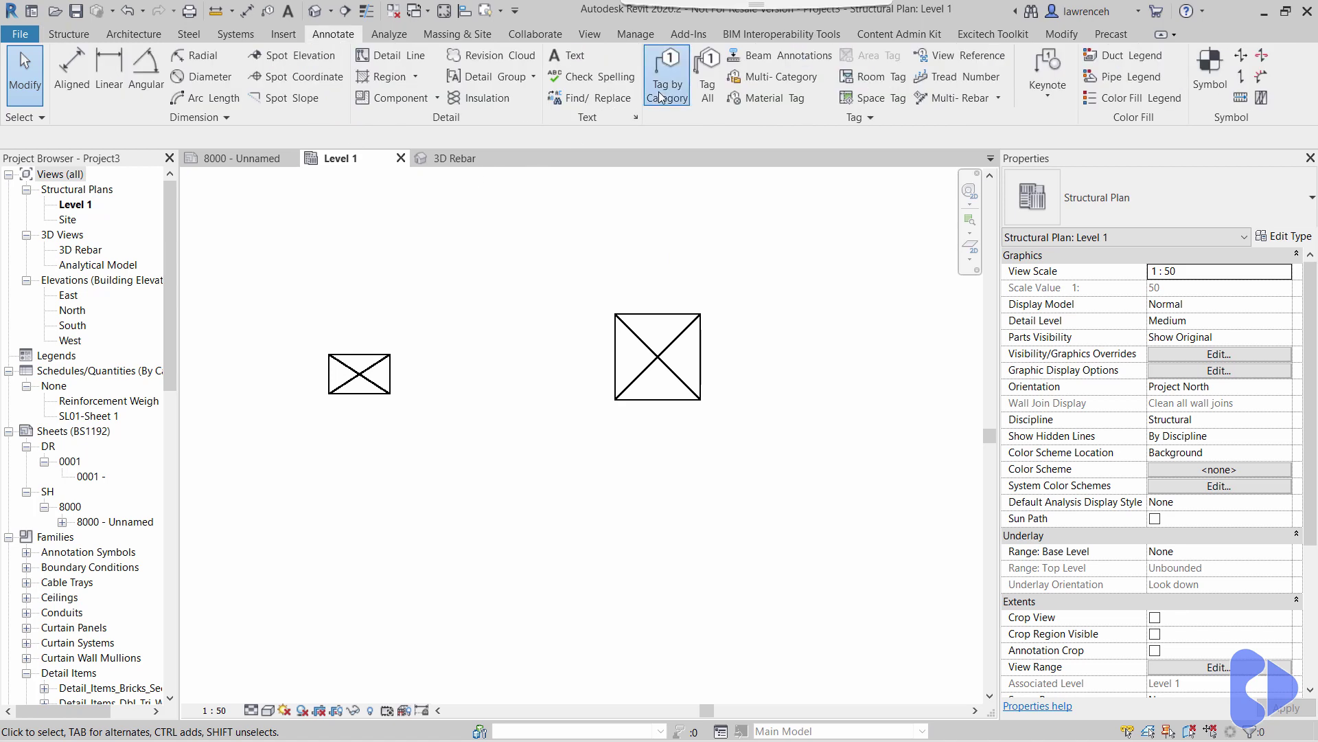
left_click(666, 76)
left_click(688, 334)
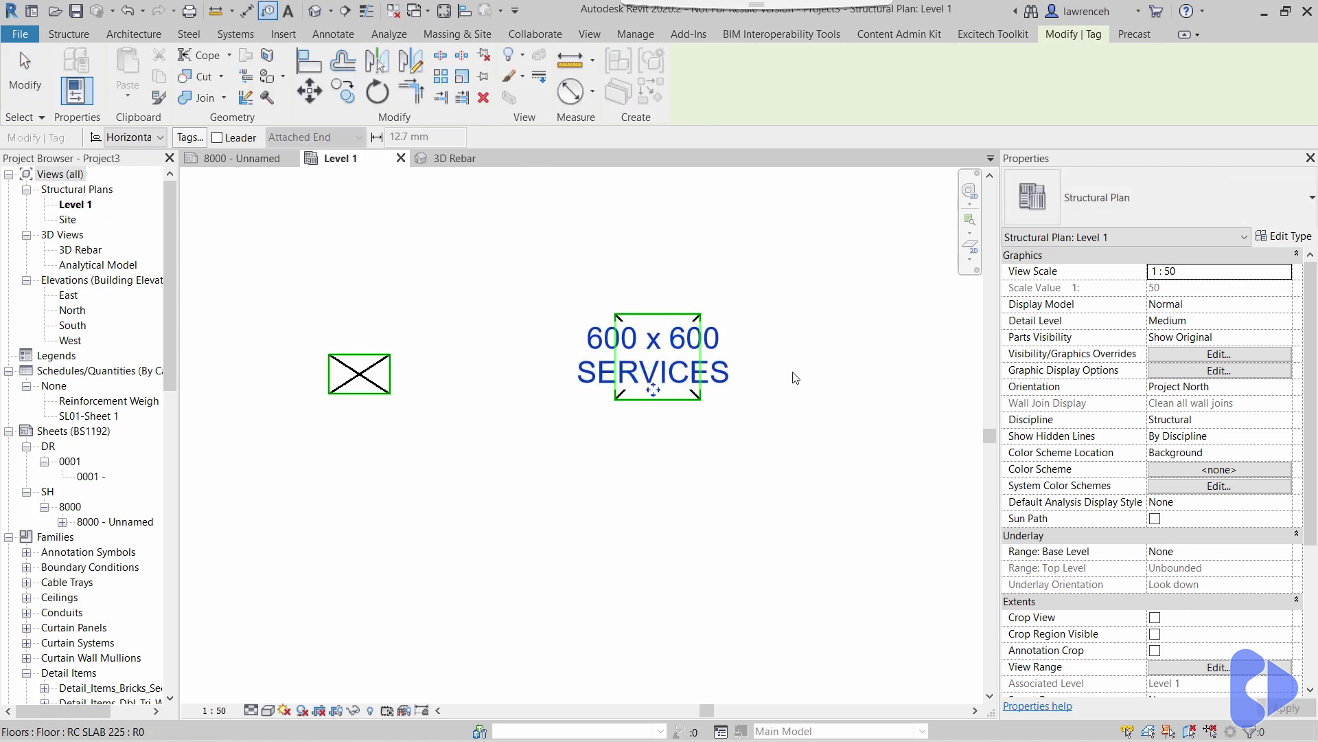
right_click(839, 260)
left_click(855, 269)
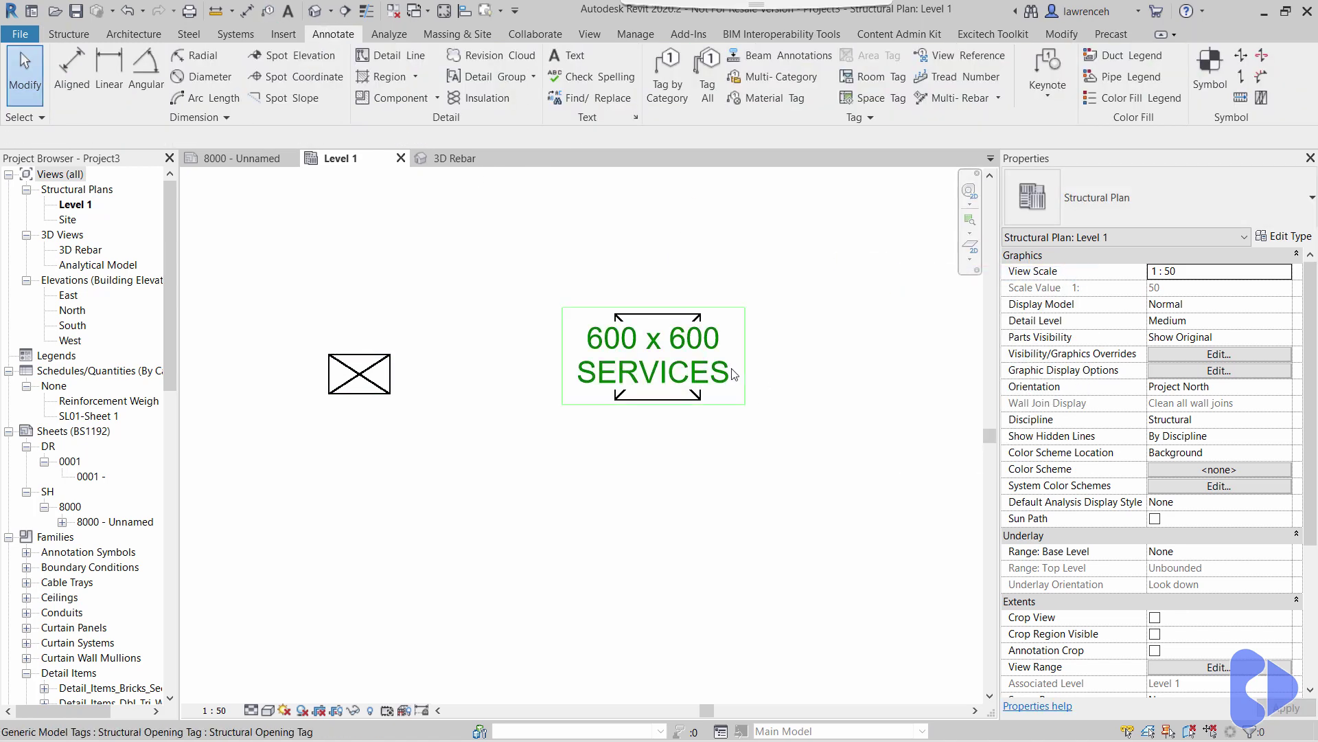
Step: Move the structural opening tag above and to the right of its opening and turn on its leader
left_click(679, 351)
left_click_drag(679, 351, 754, 241)
left_click(285, 138)
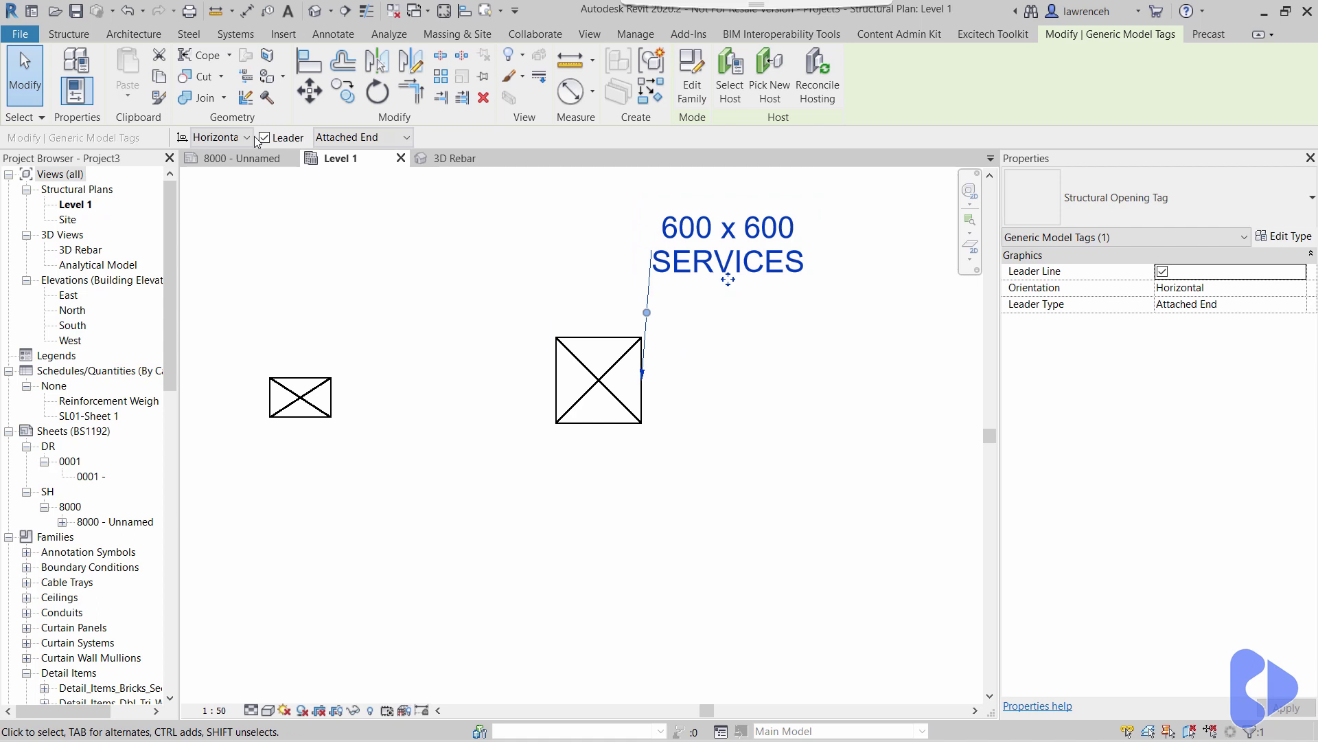
Step: Set the tag's leader to Free End, with its arrow at the opening's top edge and its elbow level with the text
left_click(358, 138)
left_click(337, 165)
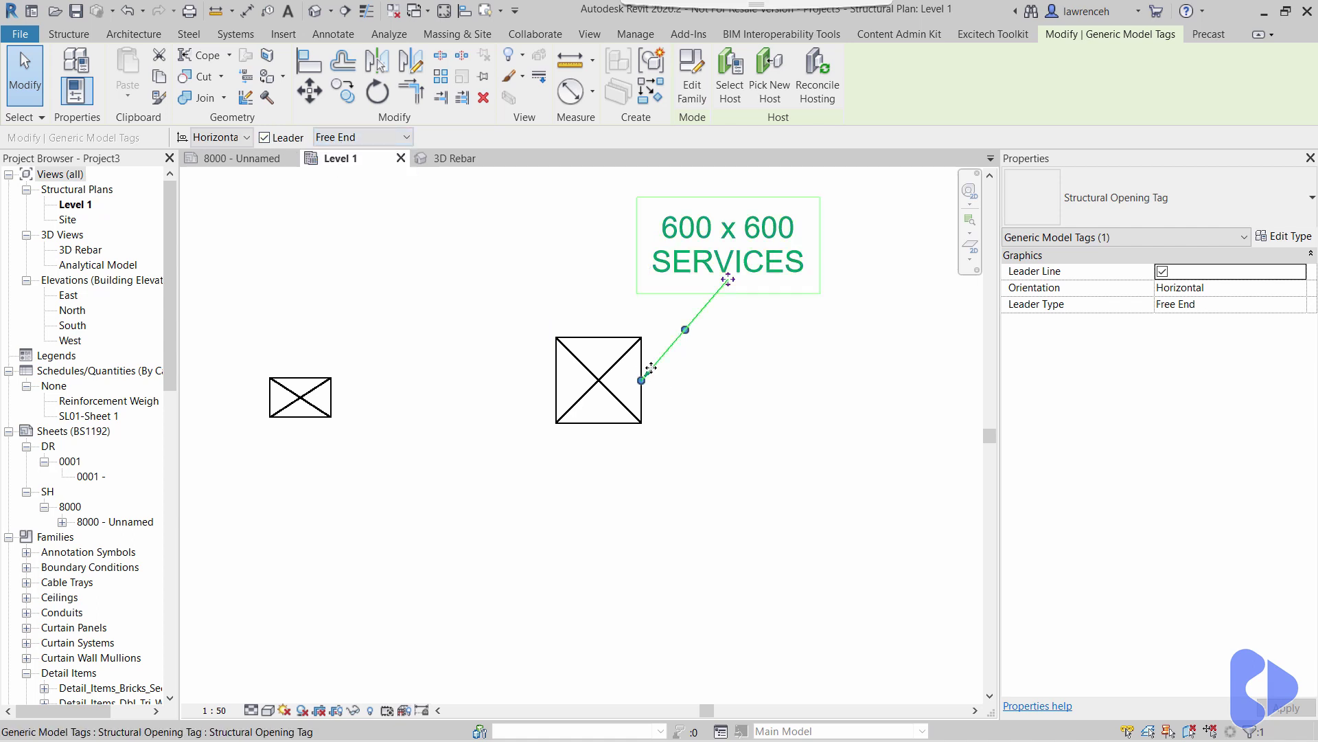
mouse_move(643, 379)
left_mouse_down()
mouse_move(602, 320)
mouse_move(593, 339)
mouse_move(627, 287)
mouse_move(617, 254)
left_mouse_up()
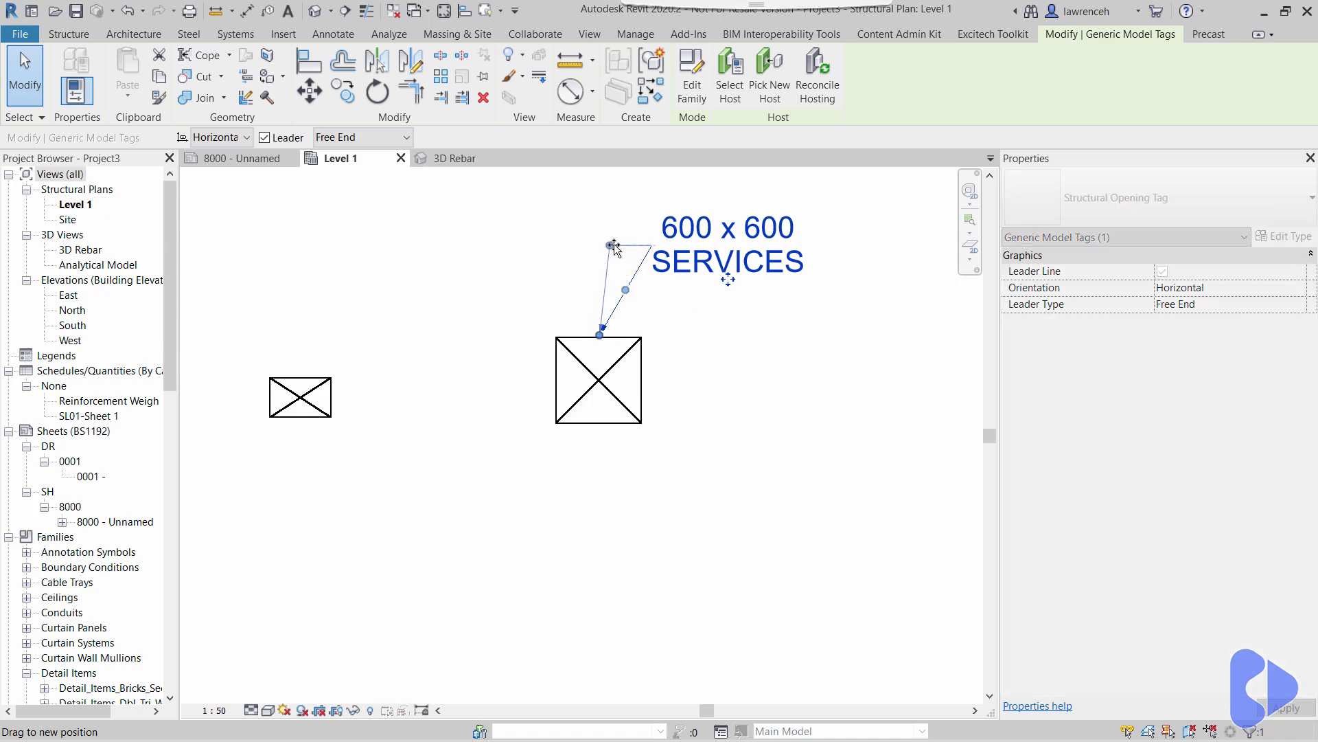
left_click(750, 365)
Step: Set the tagged opening's OpeningWidth to 800 mm
scroll(691, 451, "down", 2)
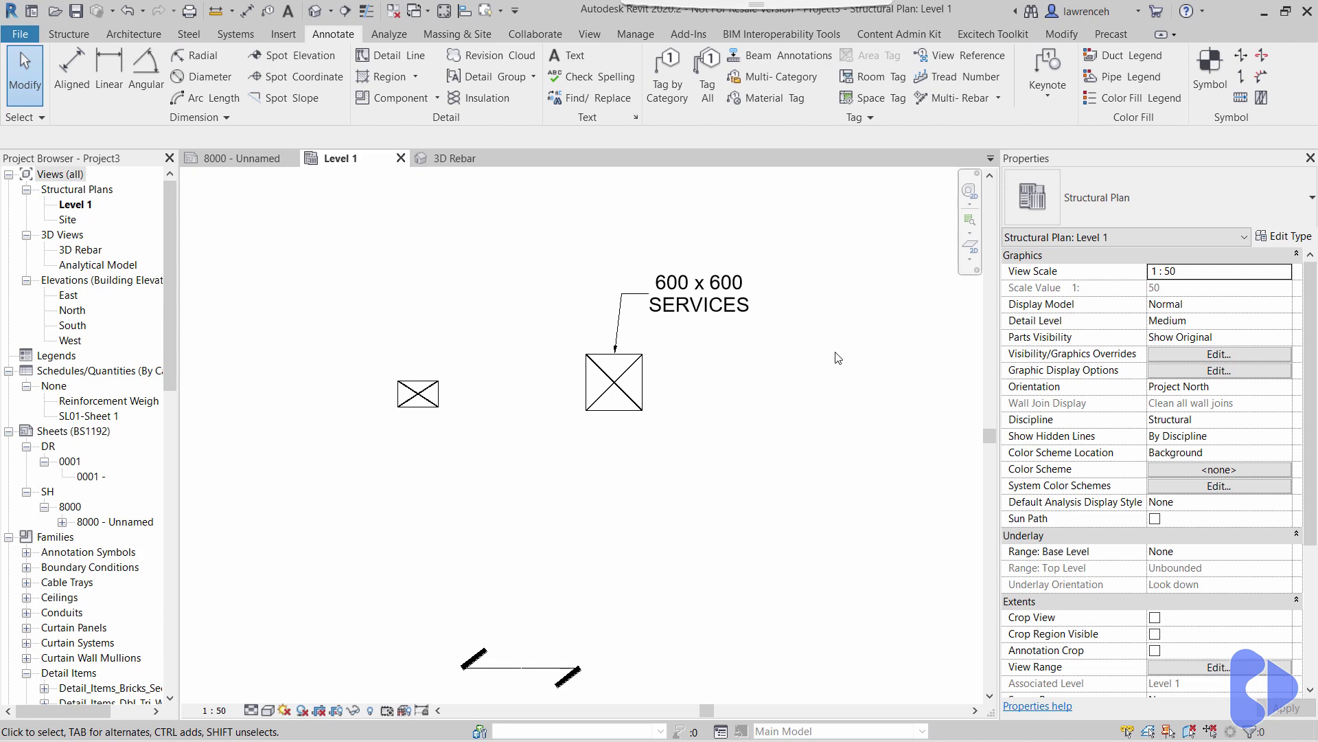
left_click(631, 411)
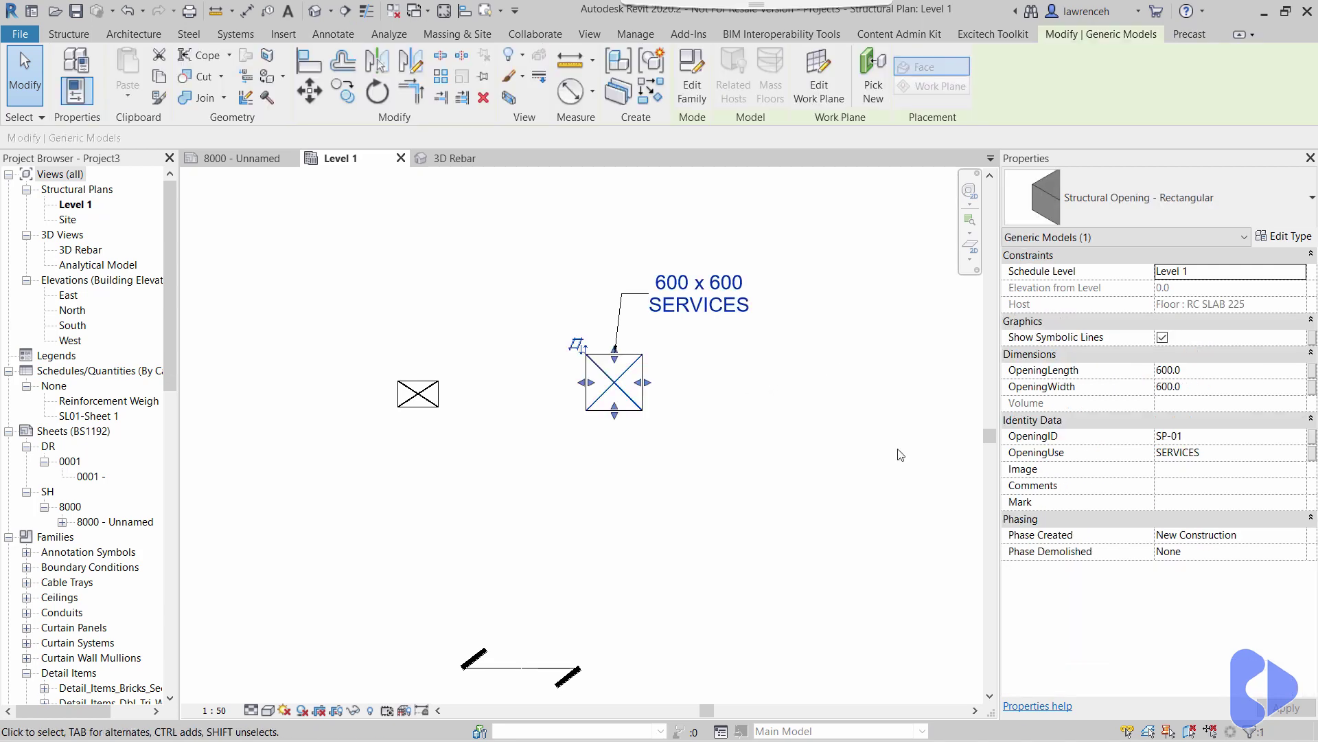
left_click(1211, 386)
type("800")
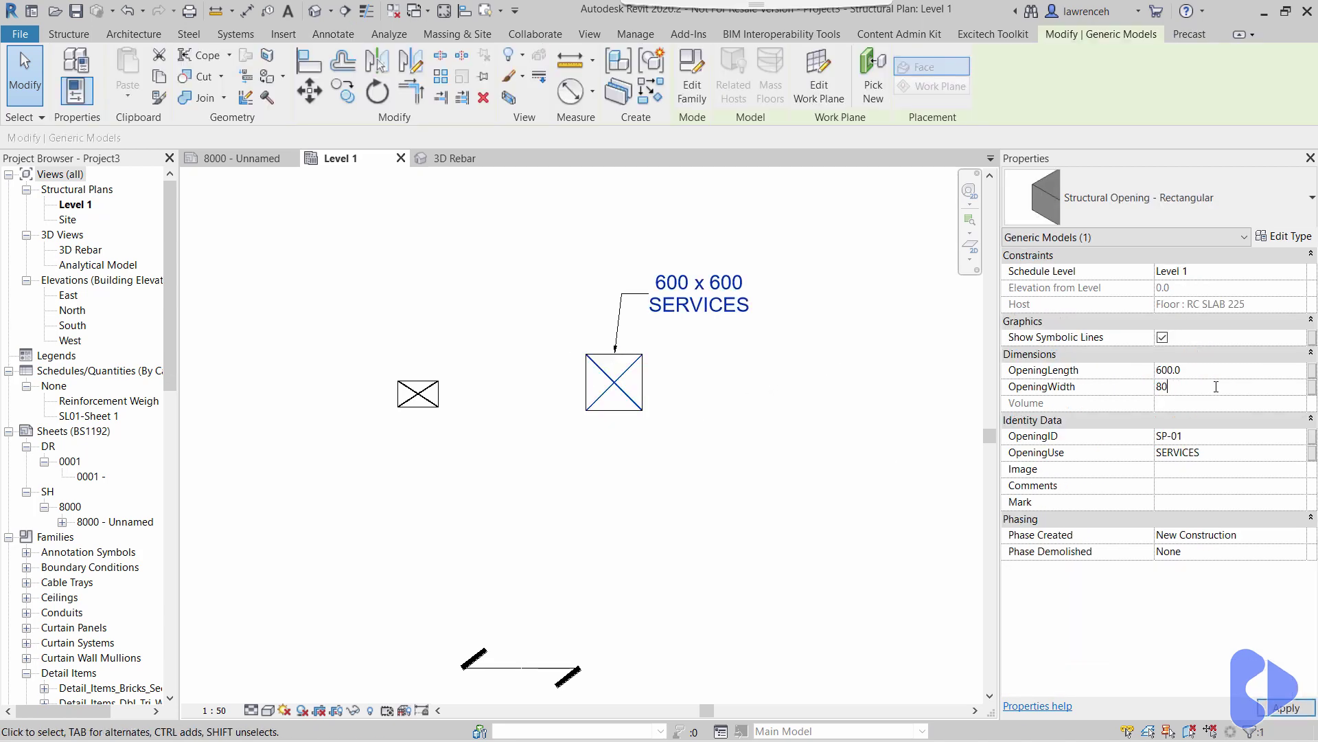
key("Return")
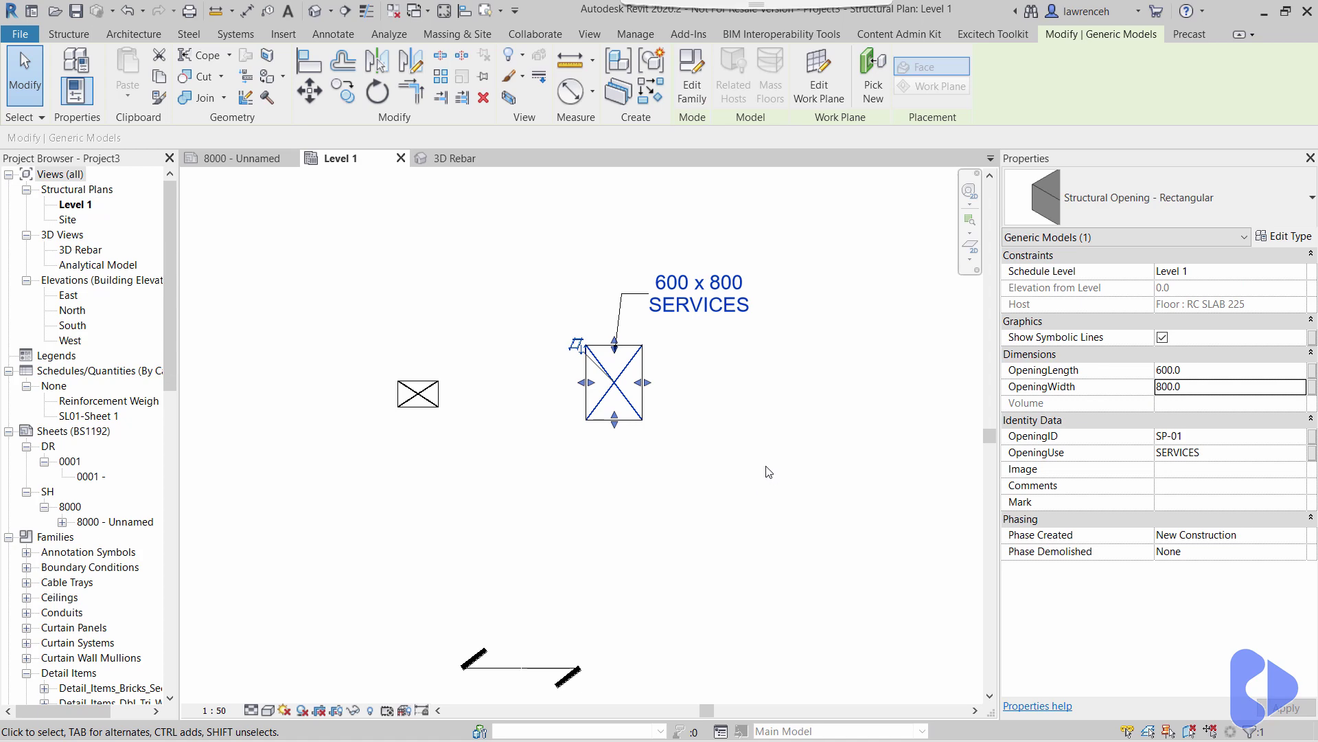
left_click(769, 473)
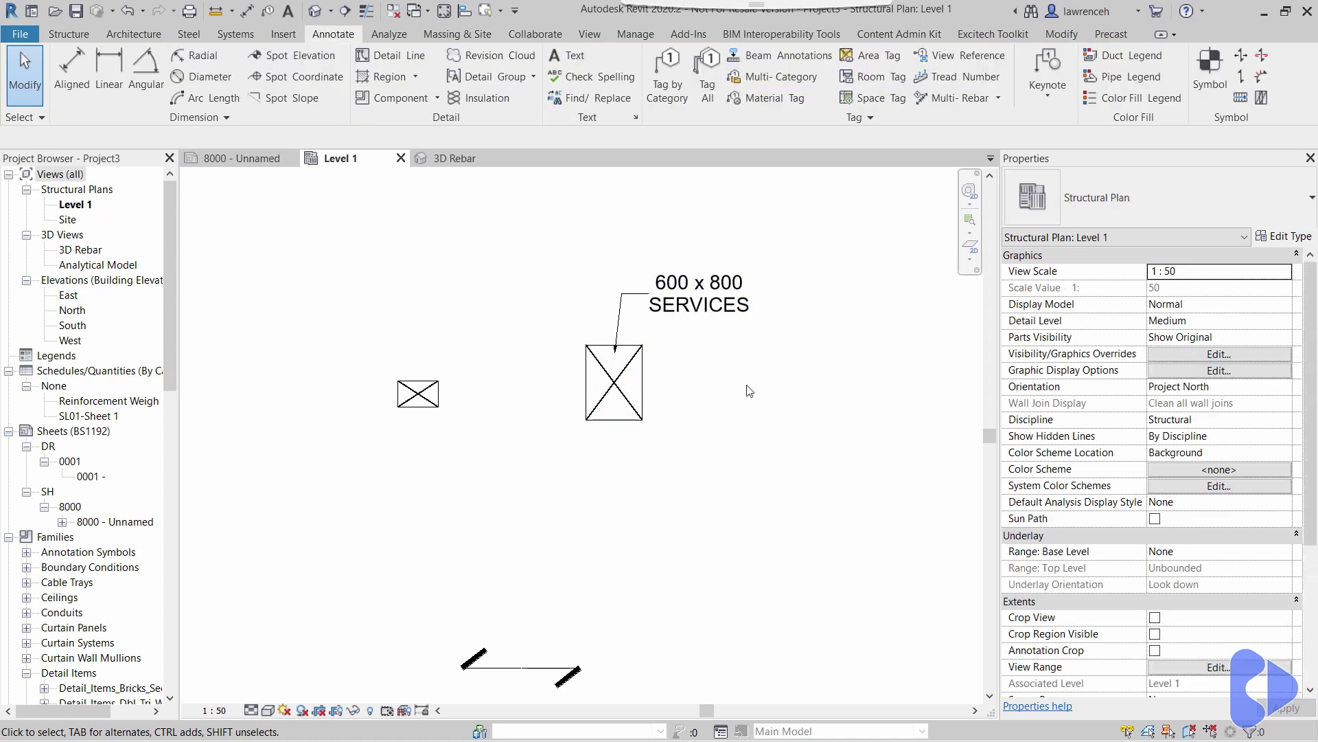
Step: Set the tagged opening's OpeningUse to ELECTRICAL
left_click(721, 314)
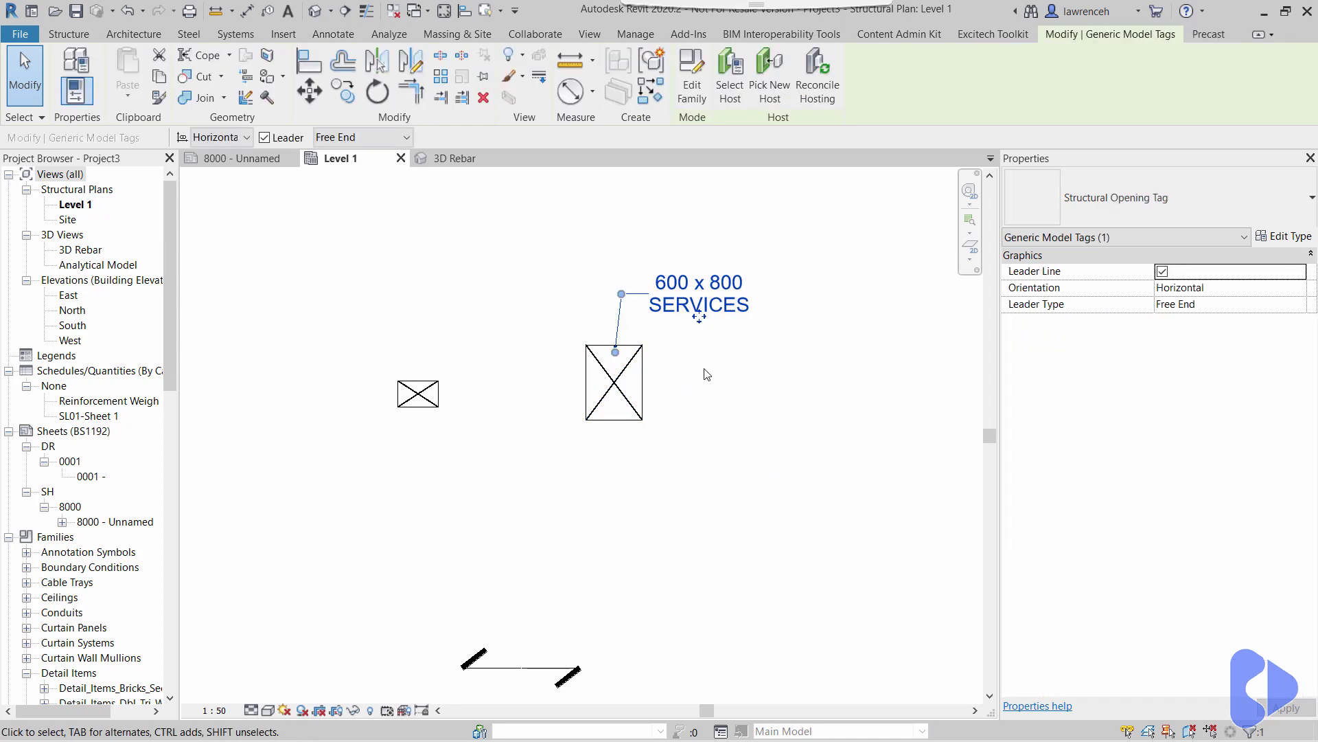
left_click(708, 374)
left_click(644, 400)
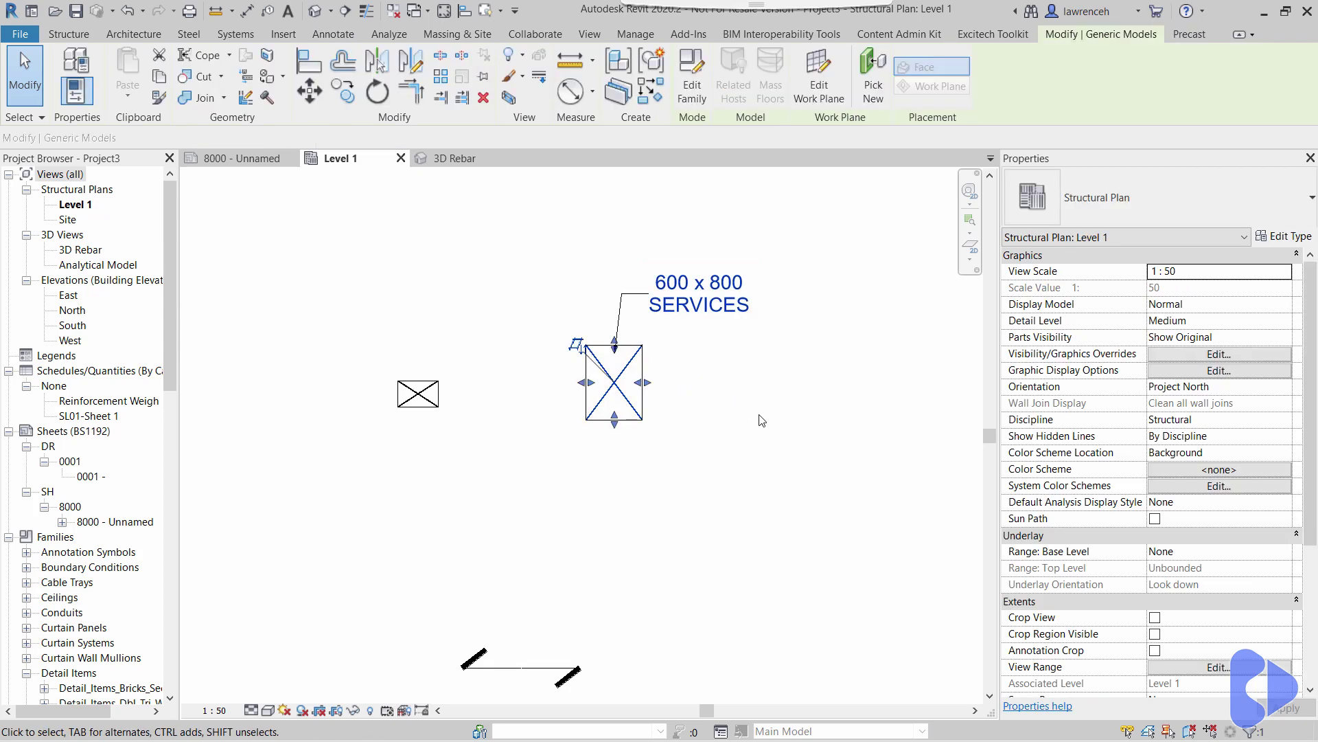
left_click(1229, 453)
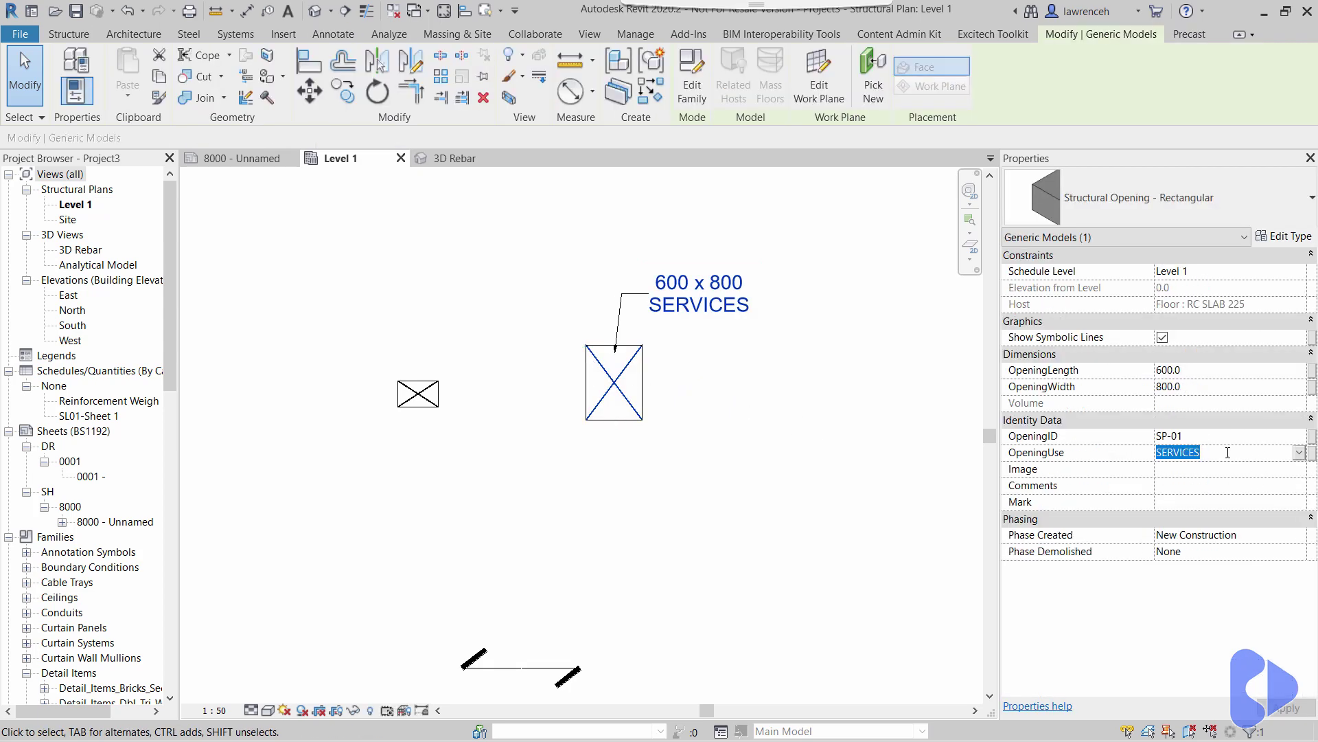
type("ELECT")
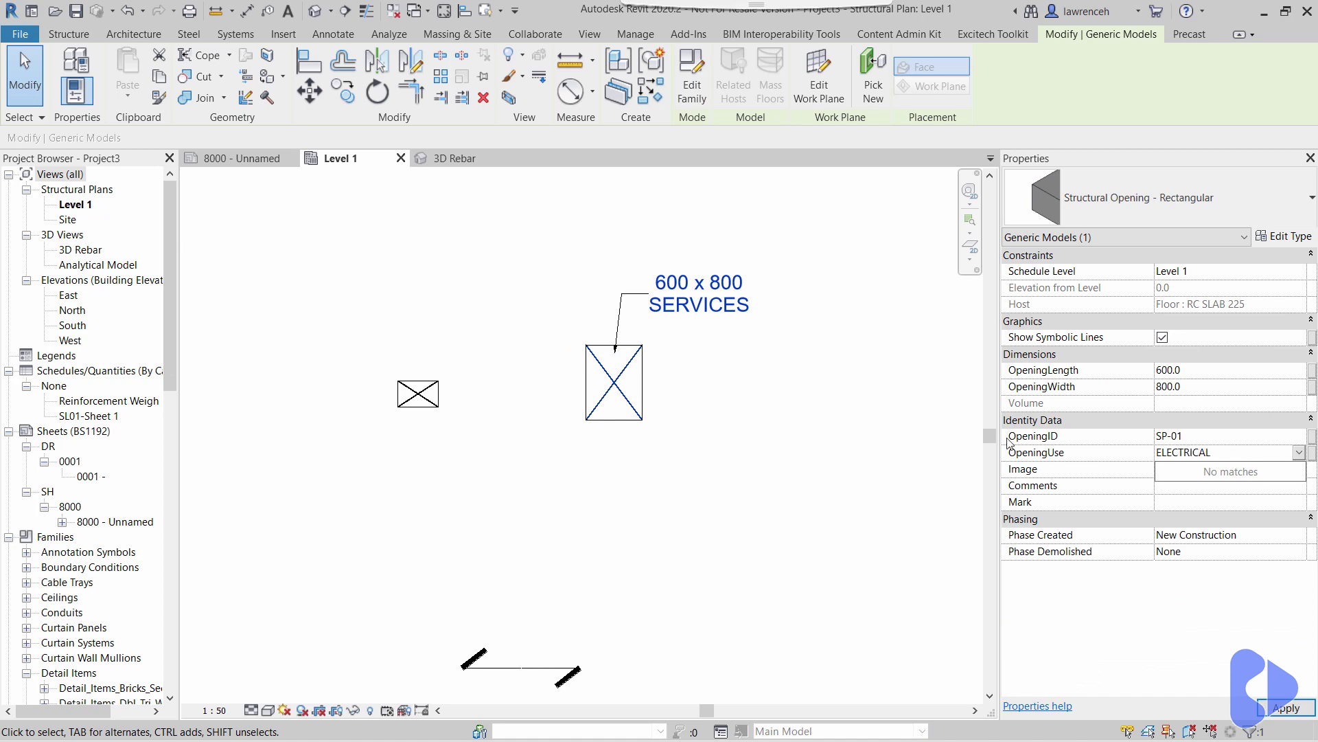
left_click(723, 387)
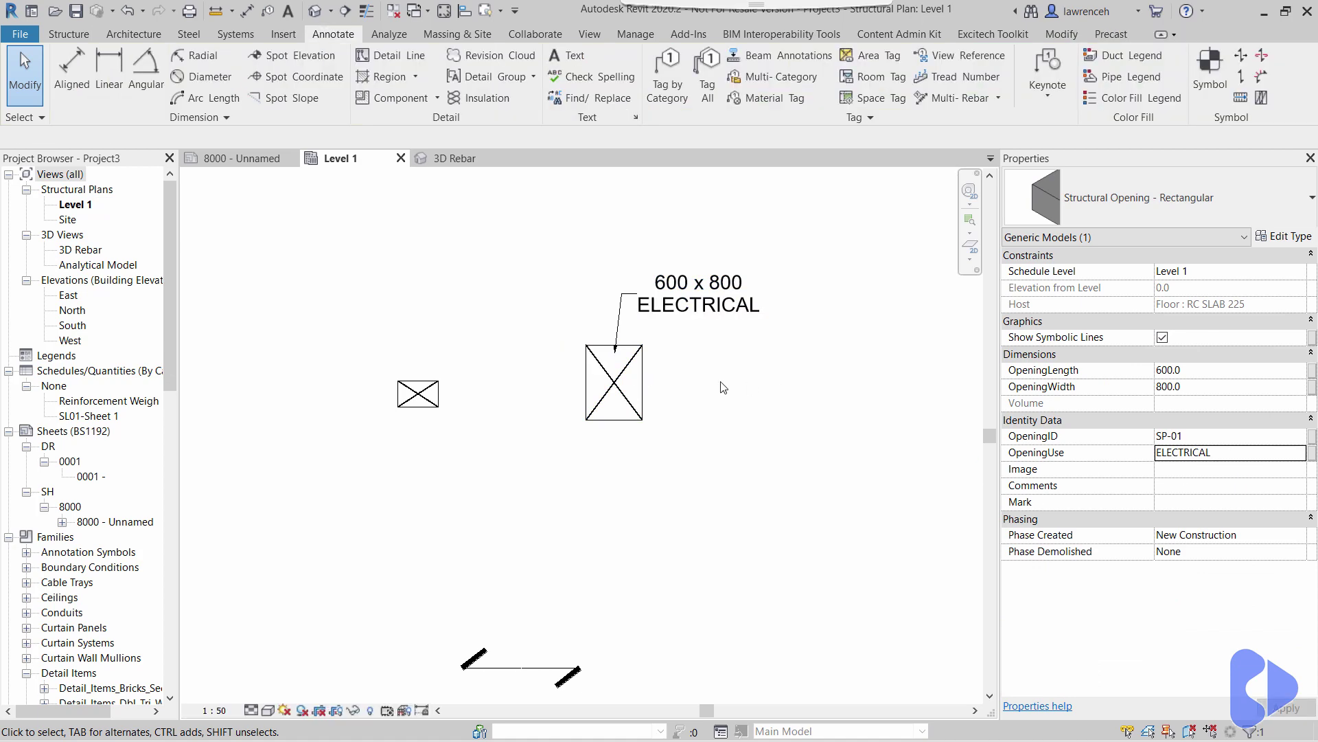
middle_click_drag(722, 506, 714, 515)
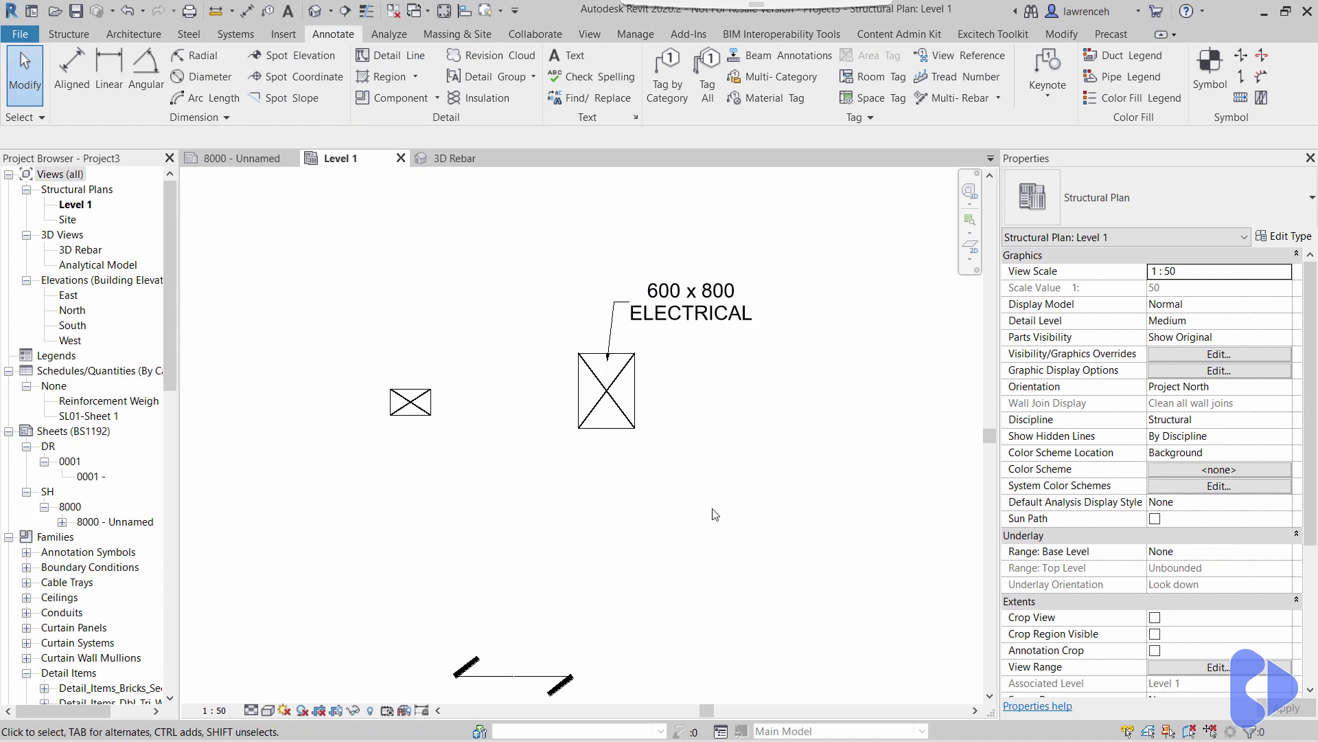
Step: Set the Level 1 plan's view scale to 1 : 5 for the masonry cavity wall detail
scroll(714, 513, "down", 5)
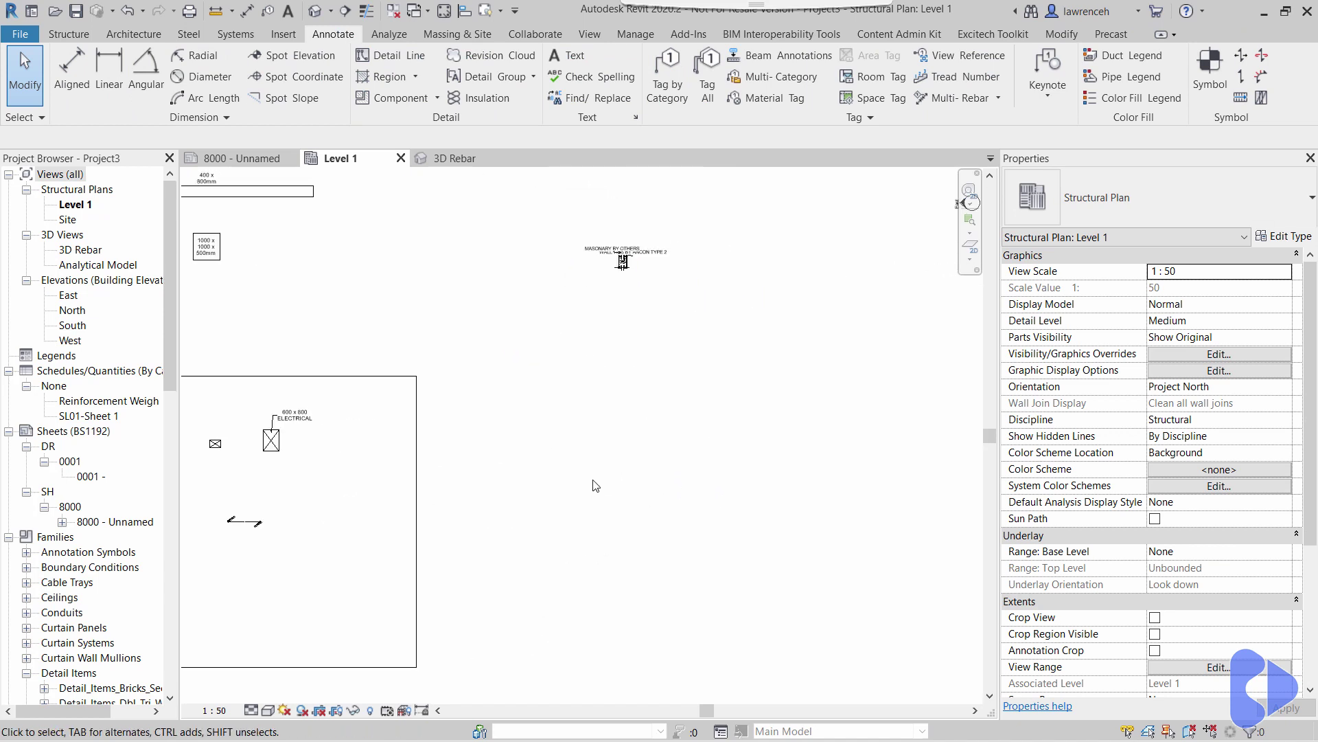
scroll(604, 202, "up", 4)
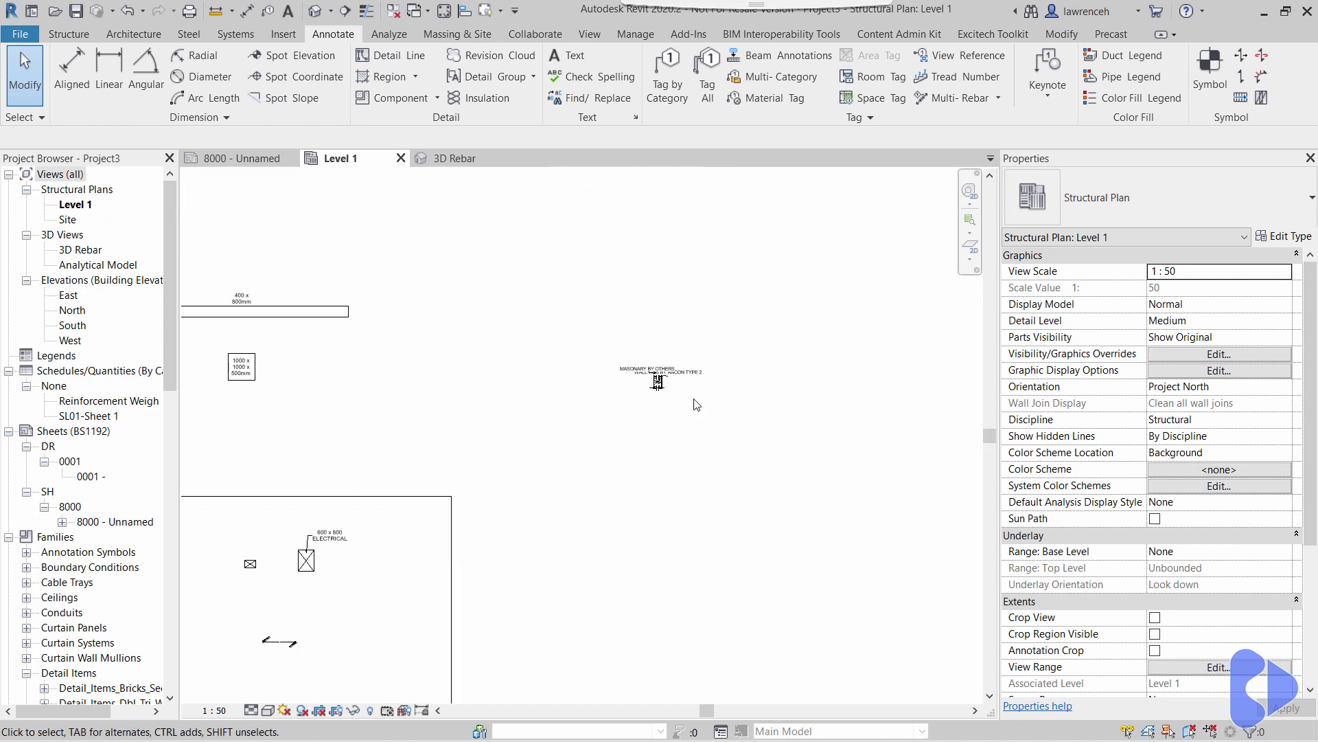
left_click(215, 710)
left_click(249, 526)
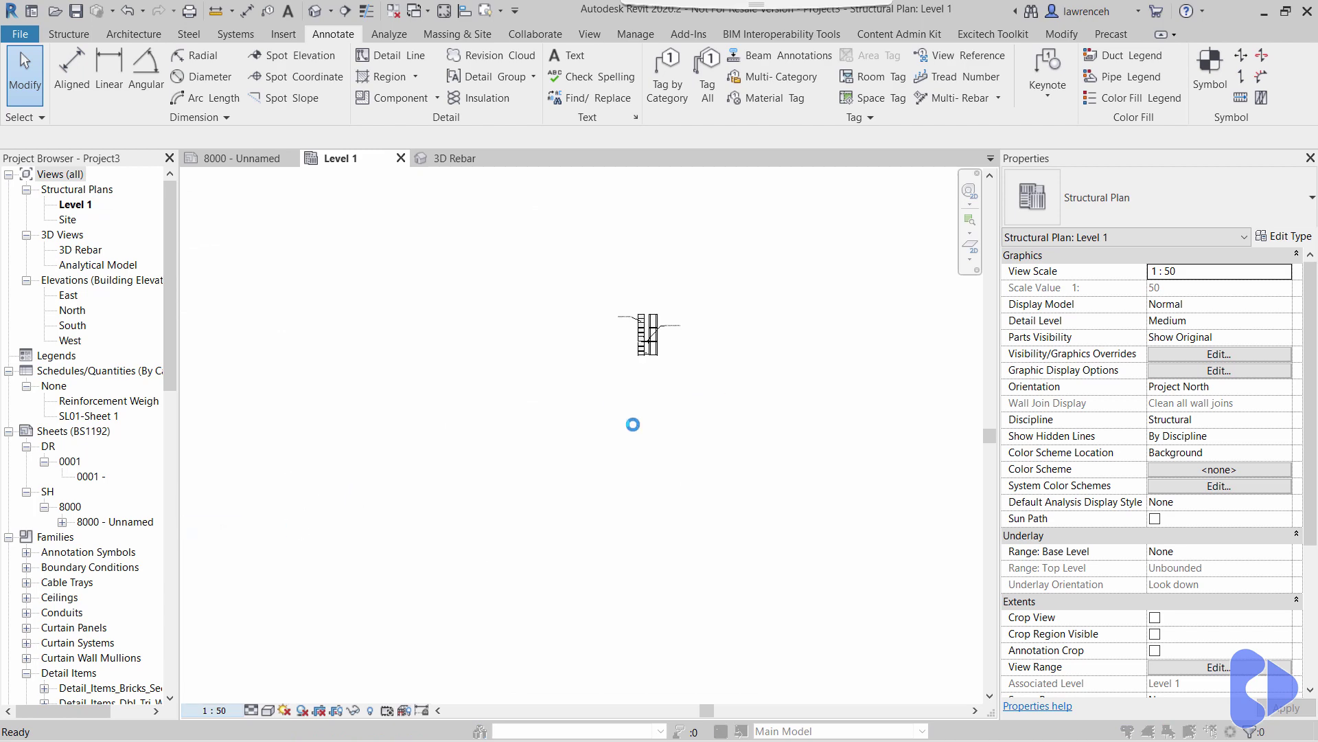
left_click(770, 445)
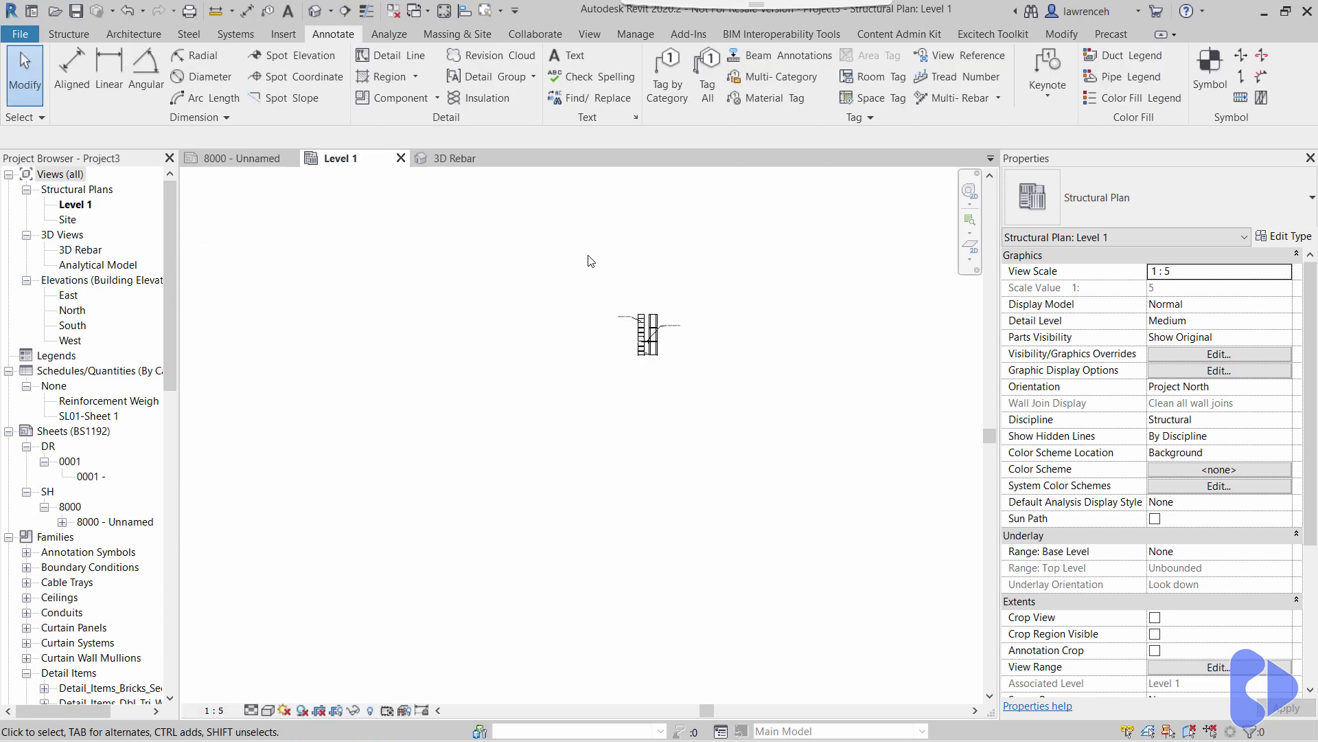
scroll(640, 371, "up", 3)
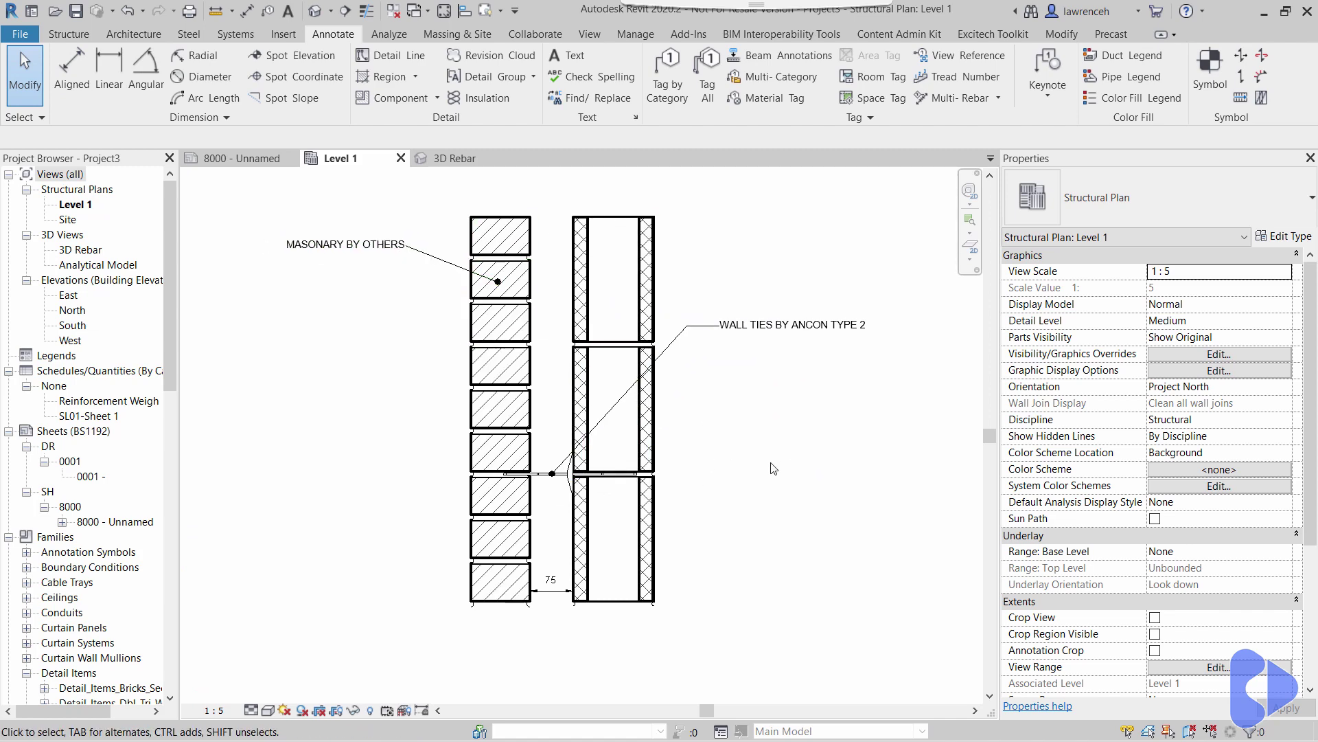
Step: Change the Comments of the wall tie detail item to WALL TIES BY OTHERS
scroll(605, 469, "up", 2)
scroll(536, 473, "down", 2)
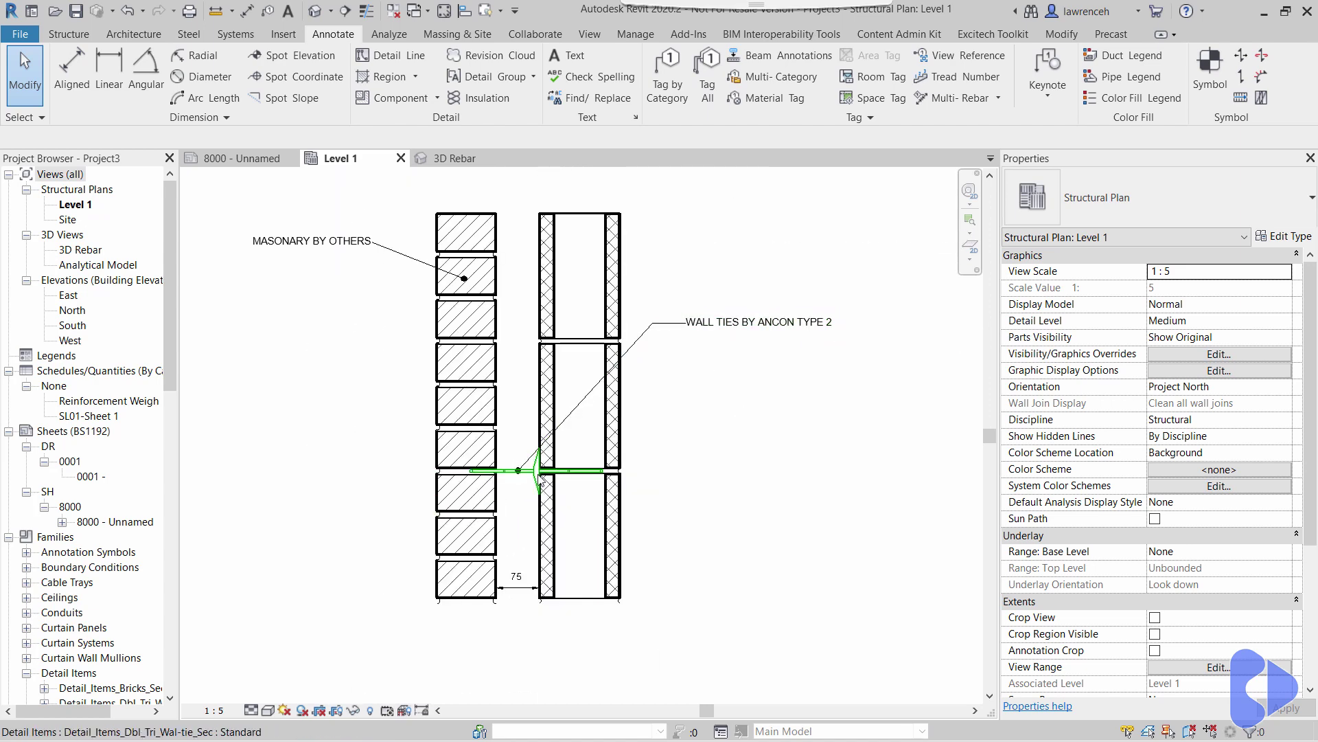
left_click(515, 469)
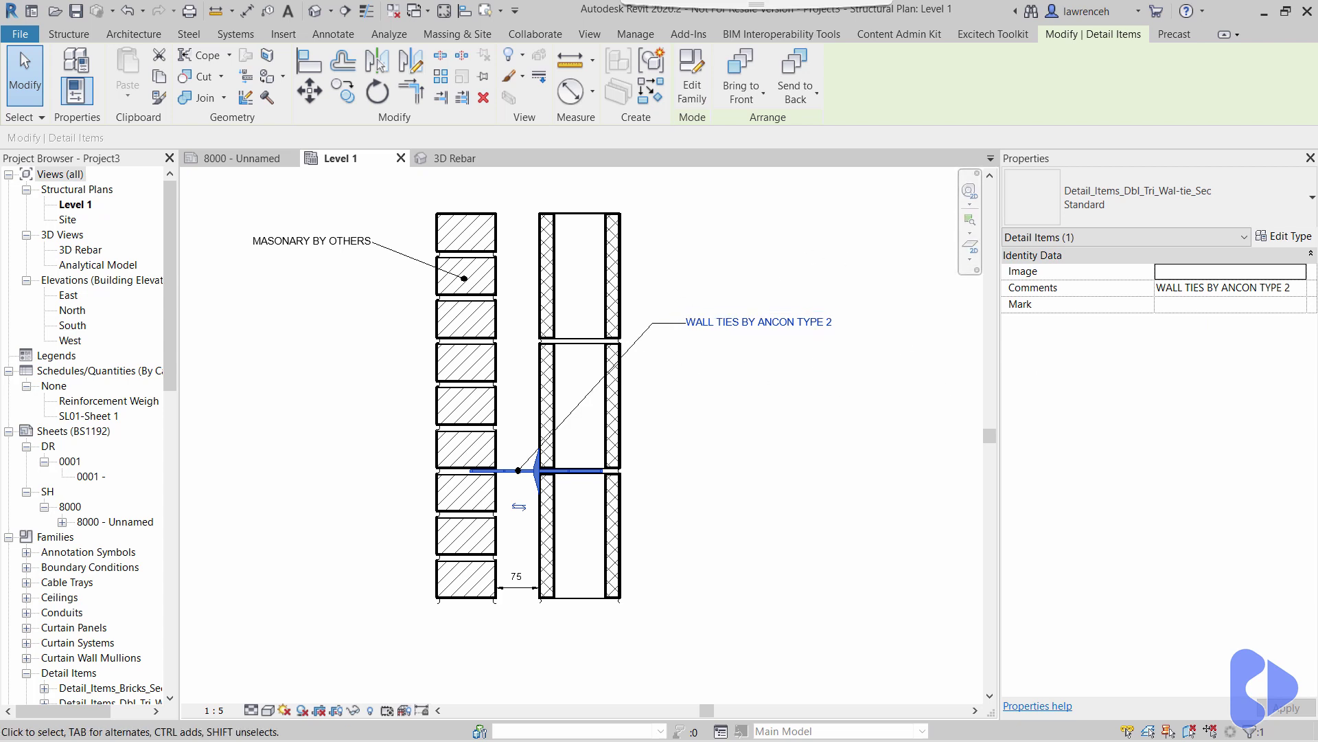
left_click(1236, 289)
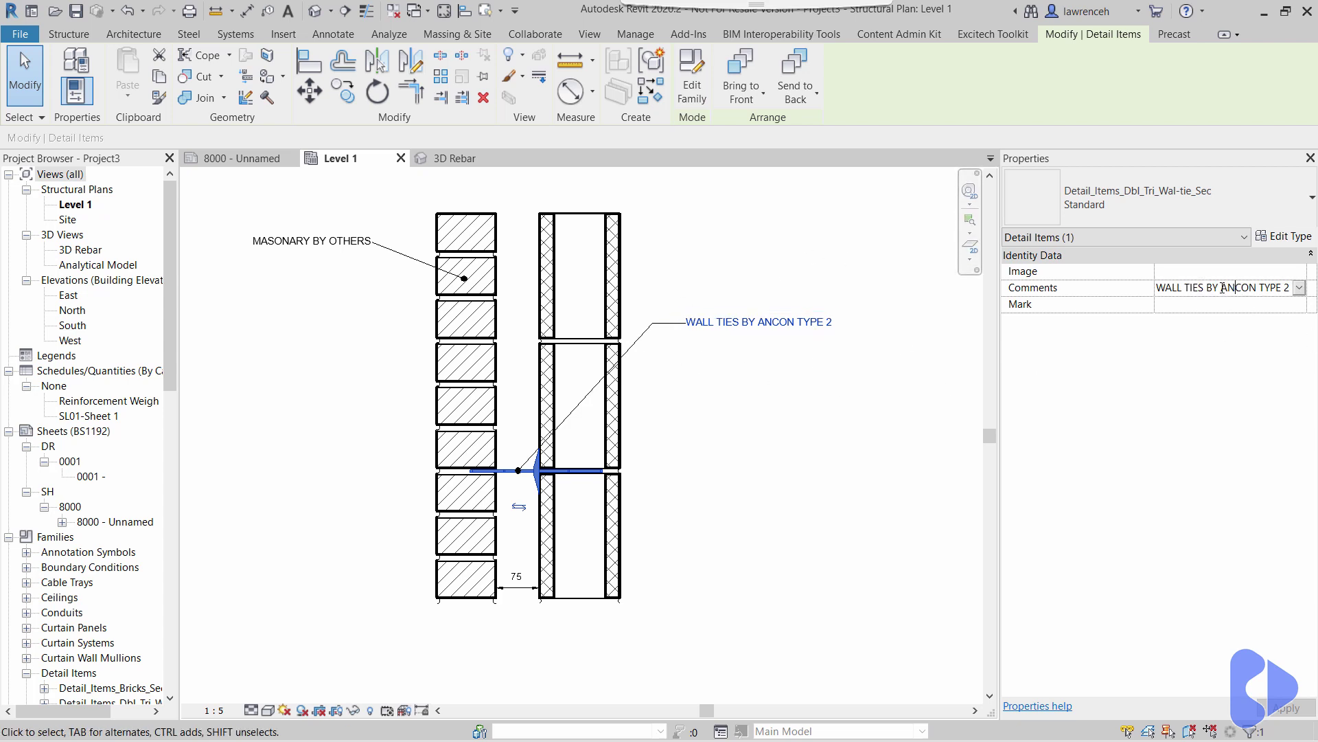
left_click_drag(1250, 289, 1313, 294)
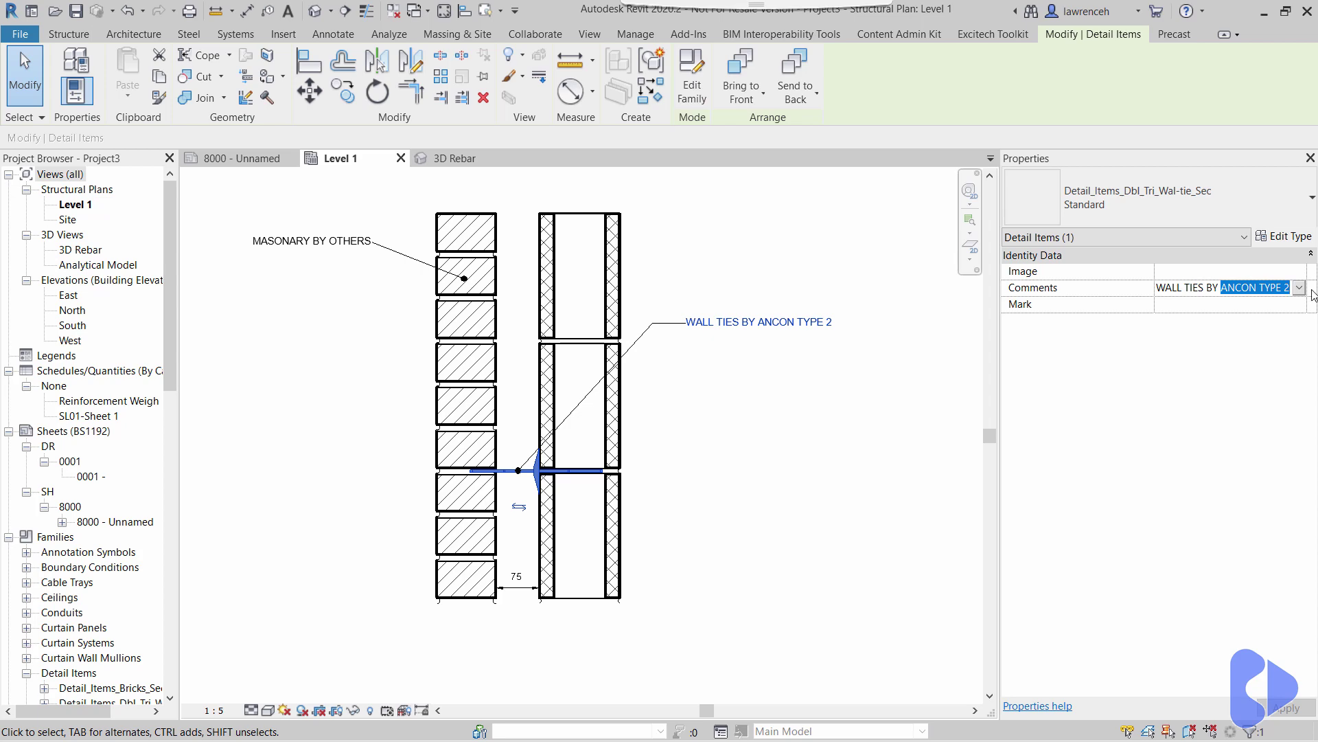
type("OTHERS")
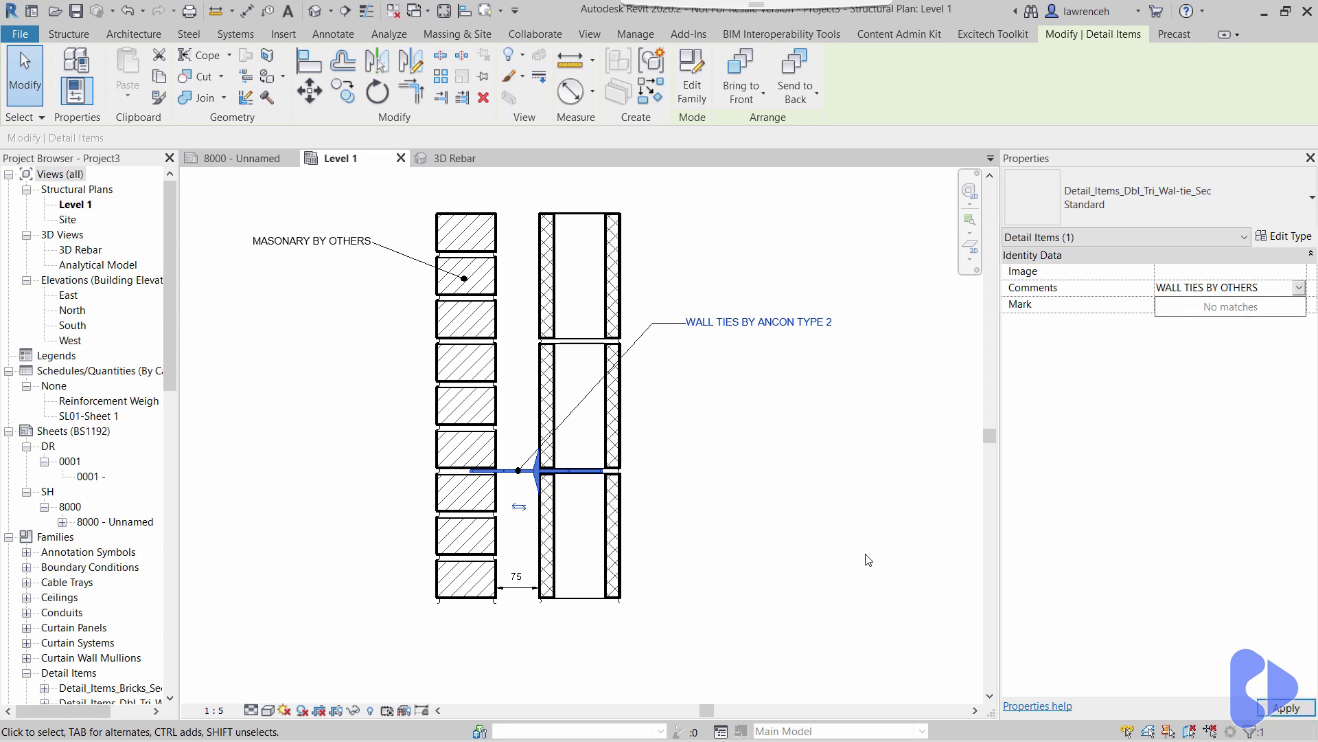
key("Return")
left_click(857, 474)
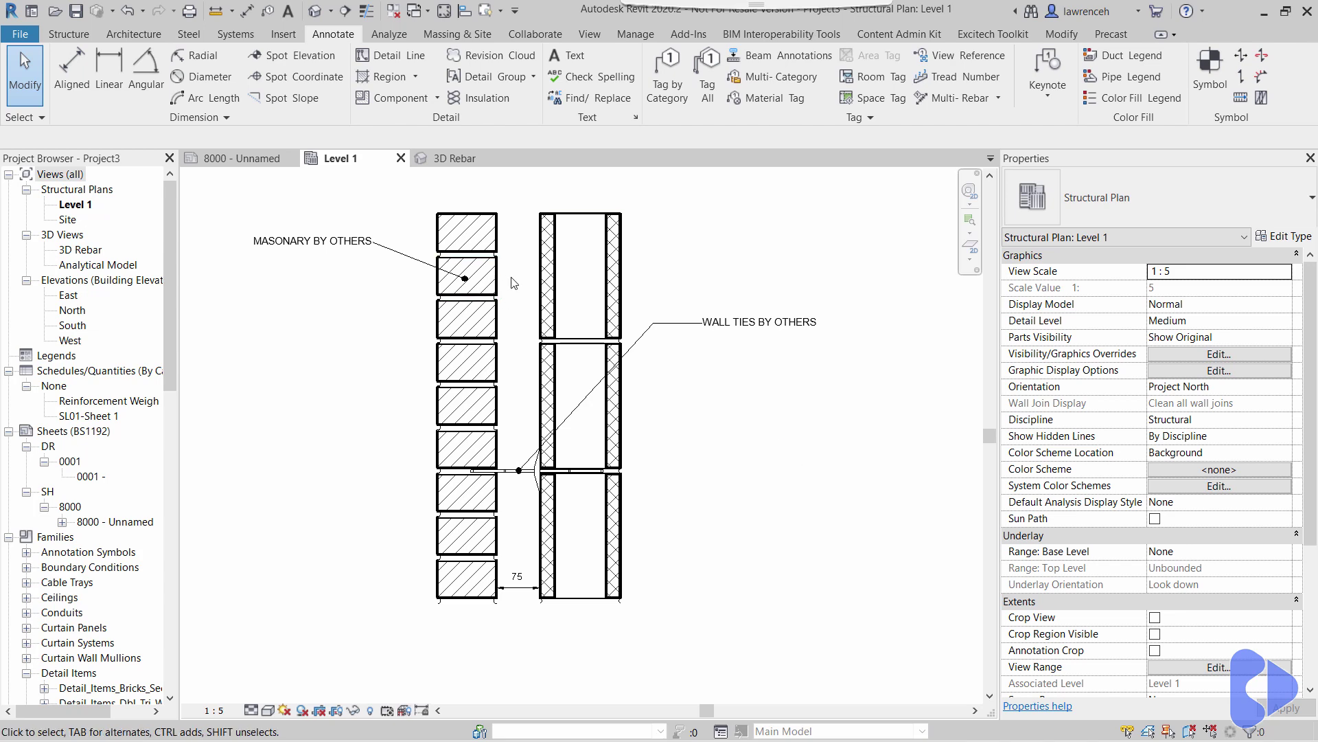
Step: Replace the tagged brick detail item's Comments with IBSTOCK BRICKS
left_click(484, 282)
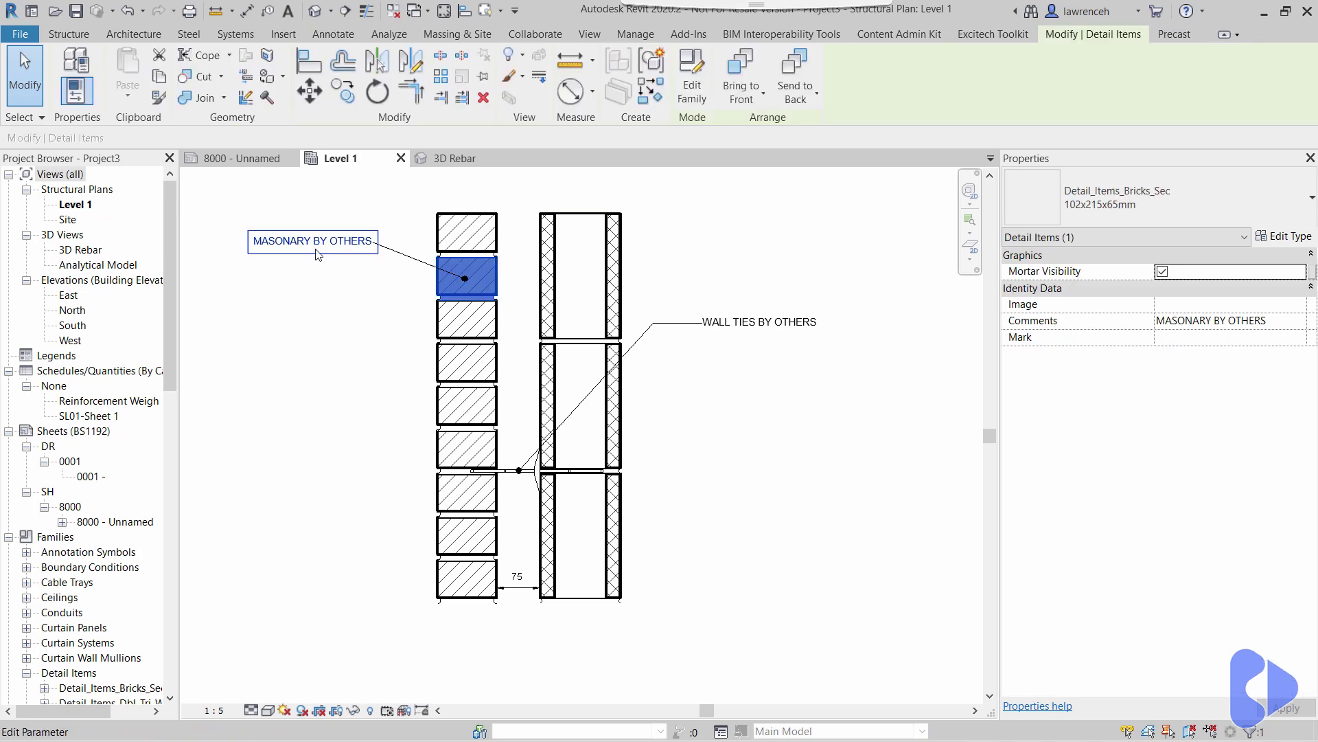
left_click(1272, 327)
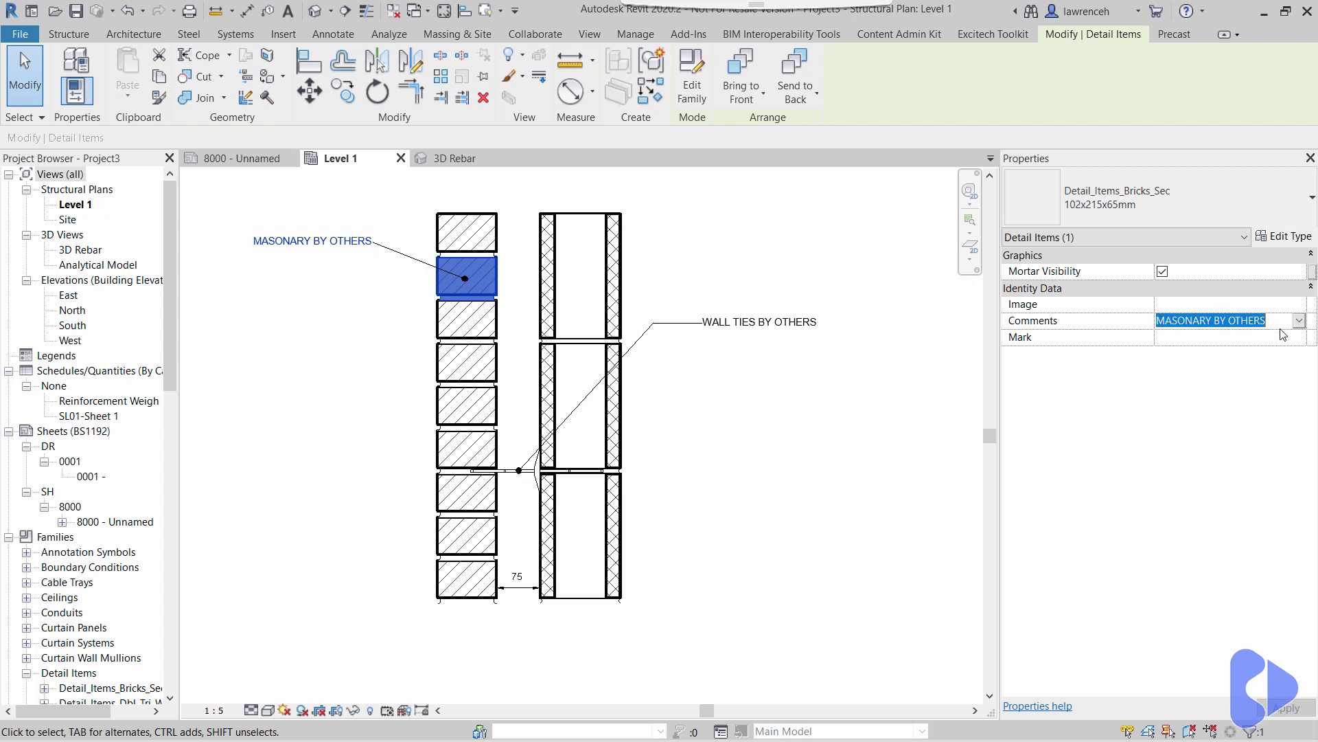
left_click_drag(1267, 322, 1116, 315)
type("I")
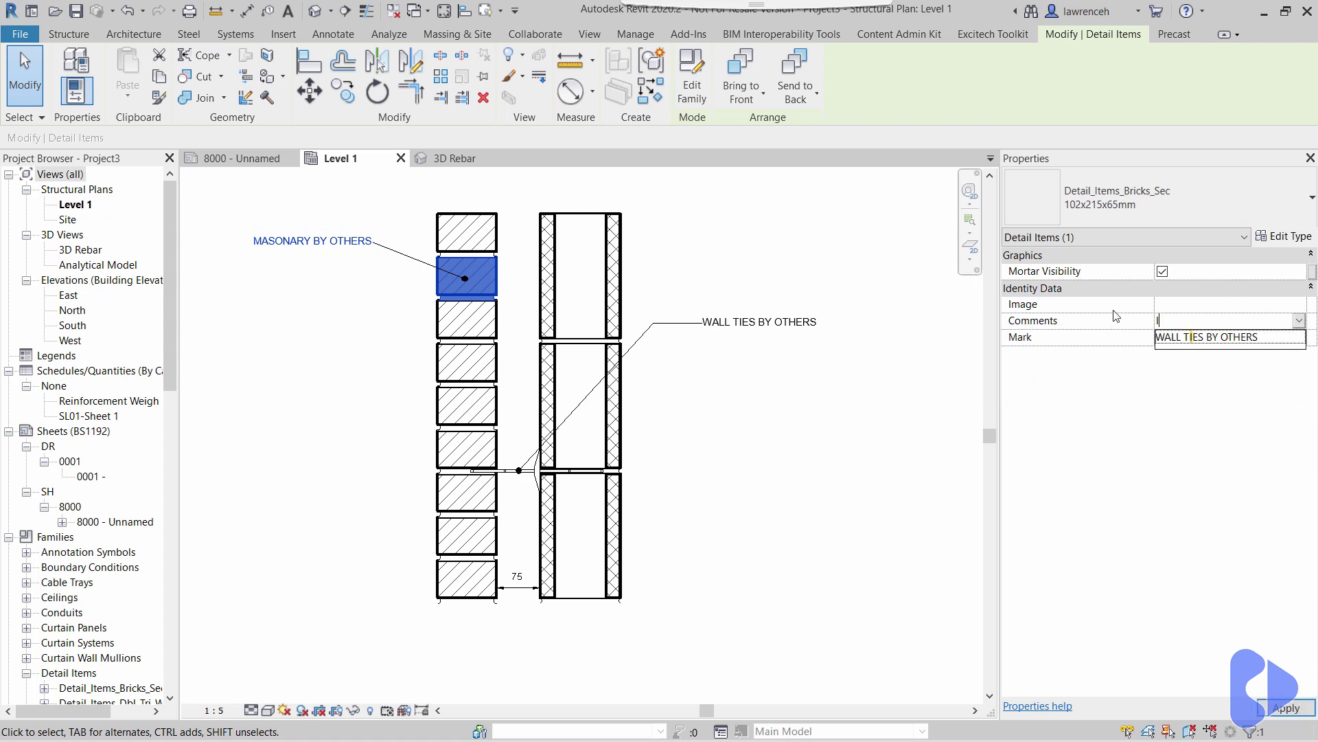
type("BSTOCK BRIC")
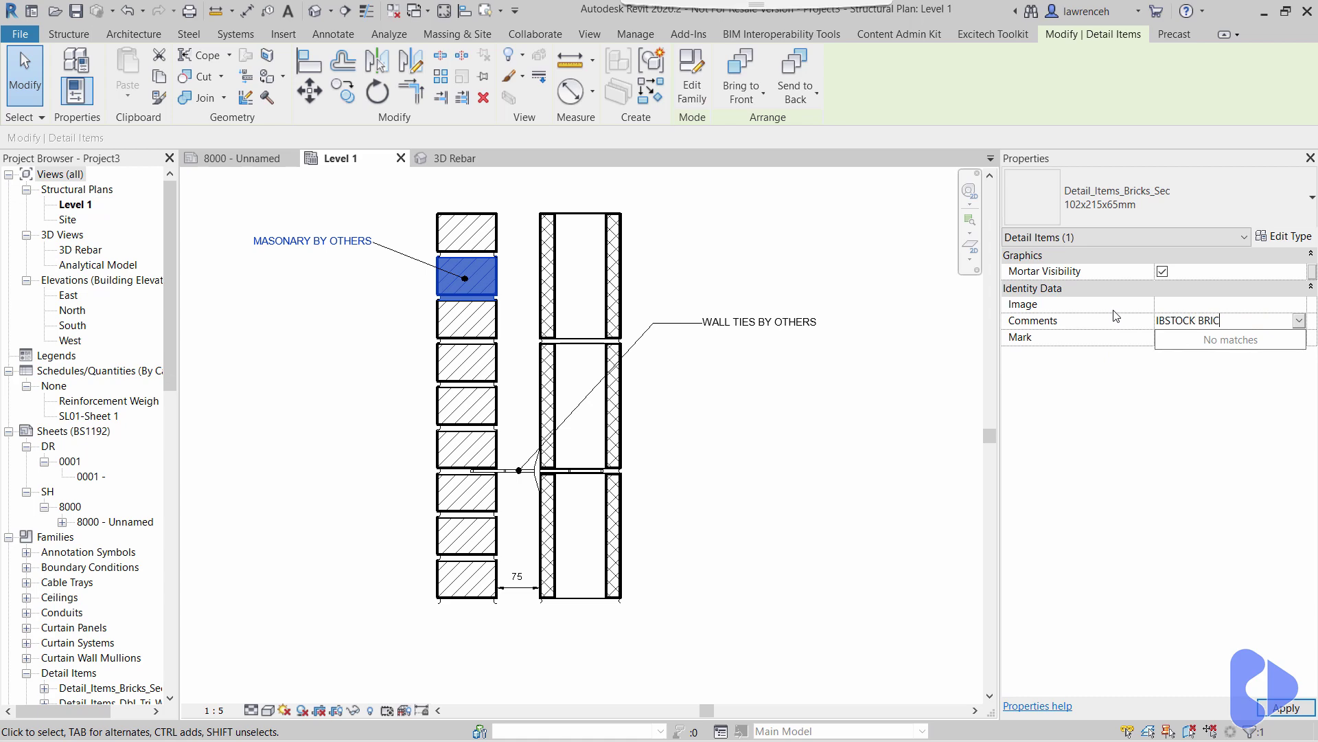
type("KS")
key("Return")
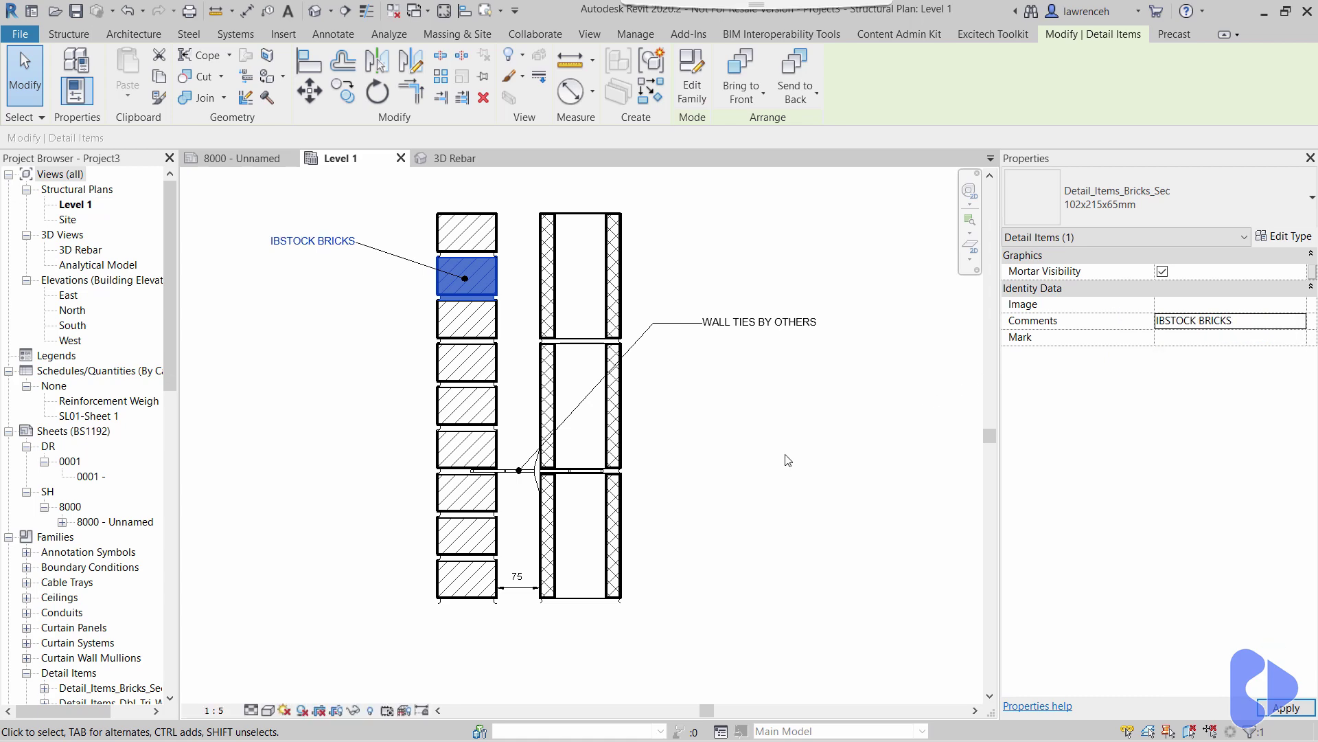
left_click(791, 461)
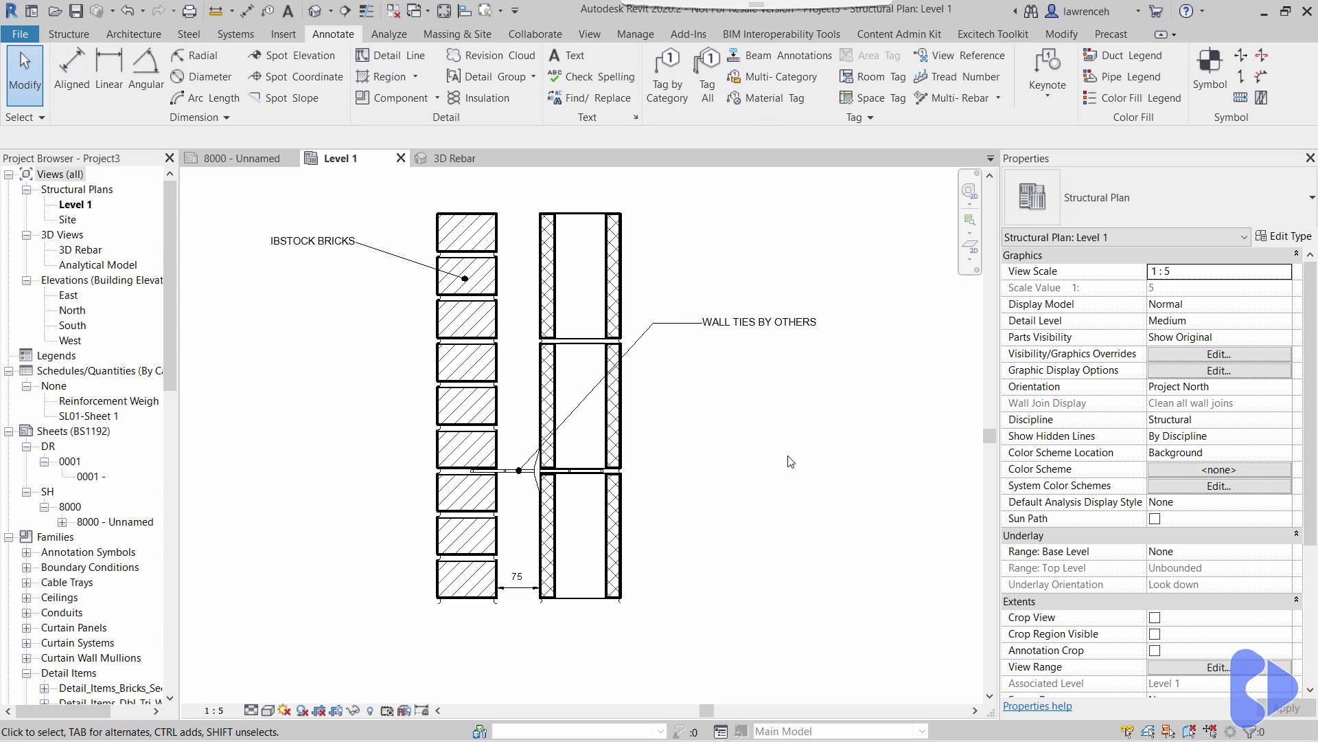